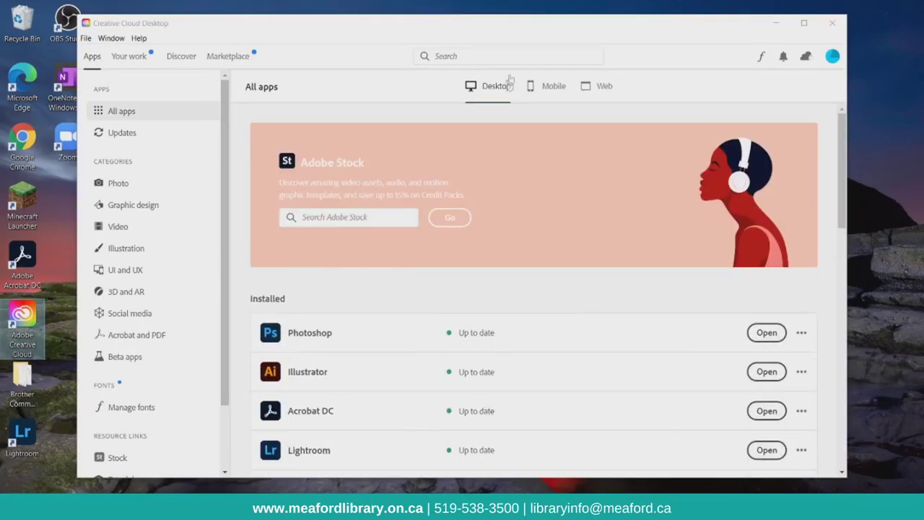
Look over the mobile apps in the app catalogue and launch Lightroom from the installed desktop apps.
left_click(562, 92)
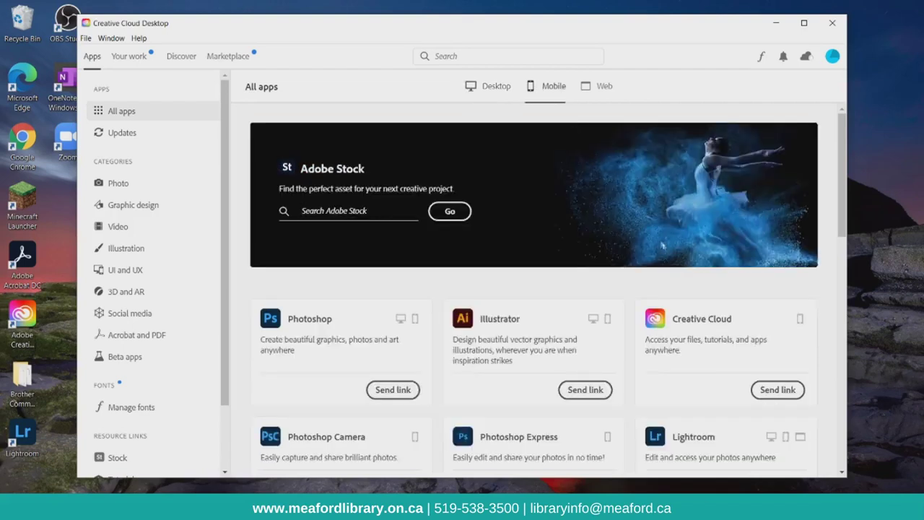
scroll(737, 392, "down", 2)
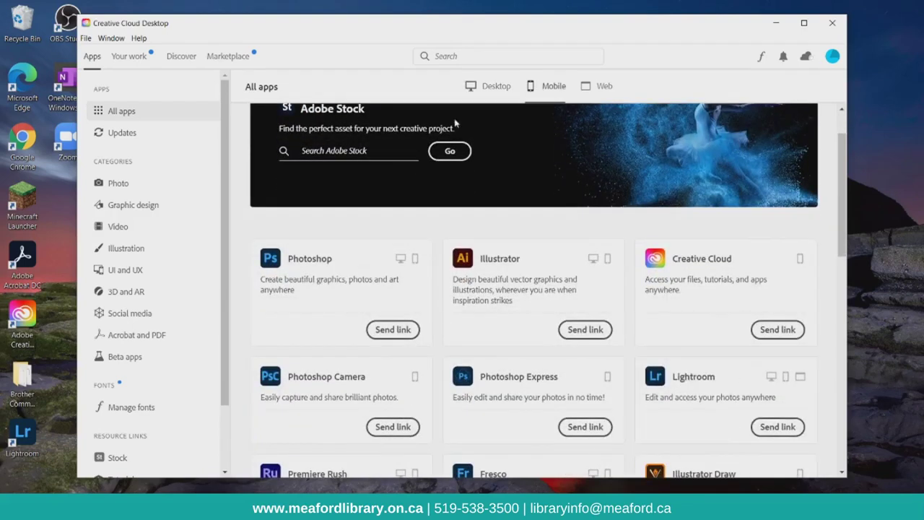
left_click(473, 87)
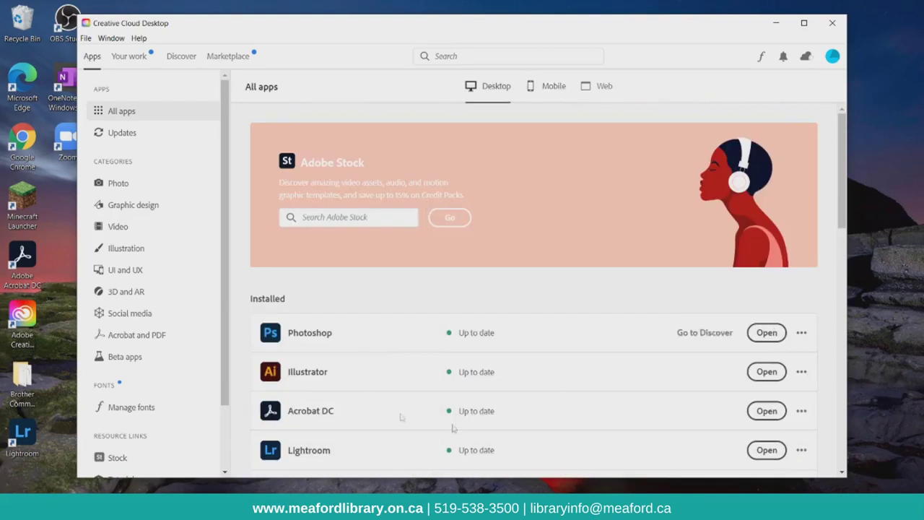
scroll(768, 339, "down", 3)
left_click(767, 330)
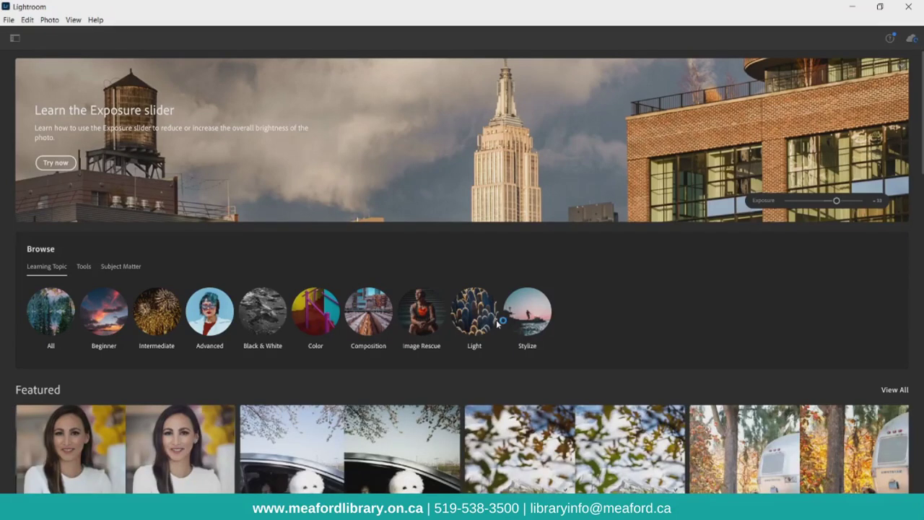
Look through the learning home page, including the Featured and Beautiful Black & White tutorials.
scroll(498, 323, "down", 3)
scroll(194, 164, "up", 3)
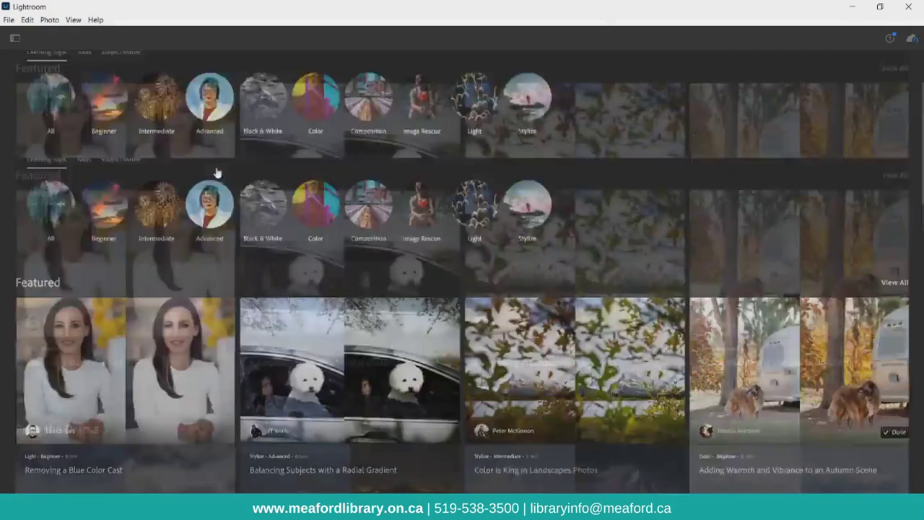
scroll(404, 192, "down", 3)
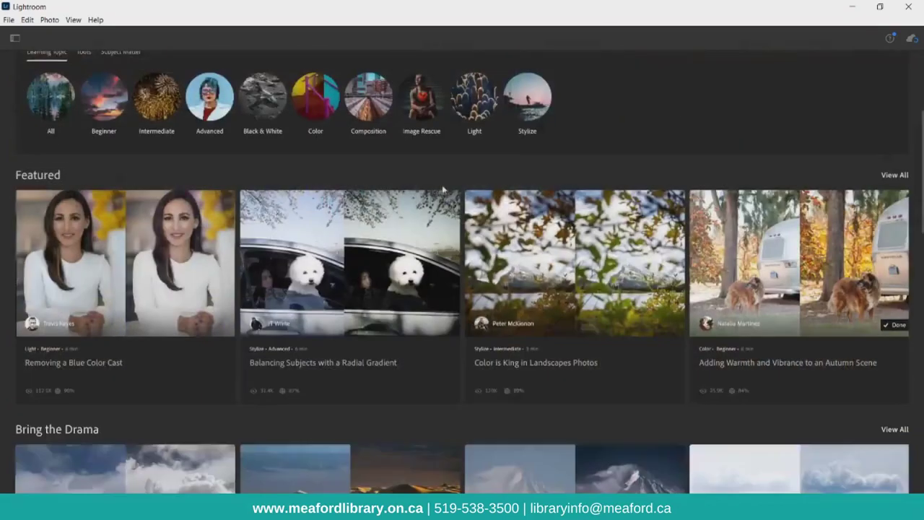
scroll(538, 238, "down", 6)
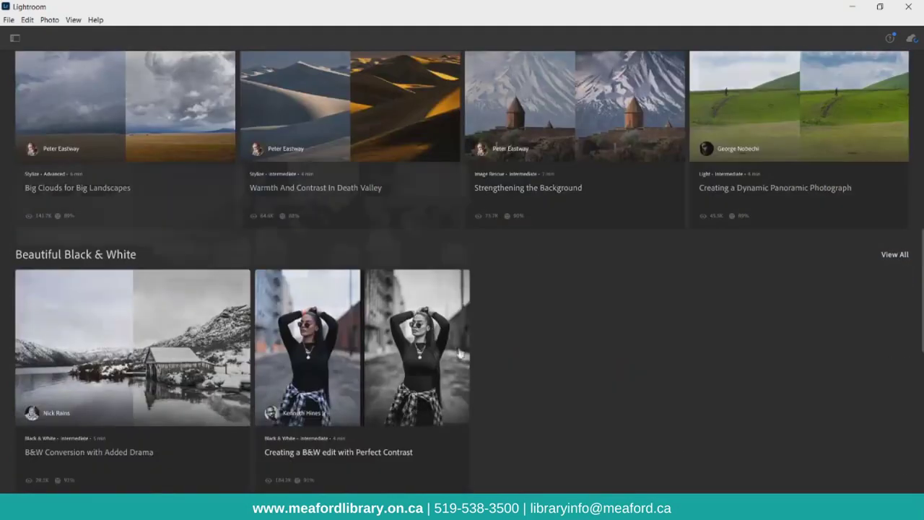
scroll(515, 353, "down", 3)
scroll(515, 354, "up", 10)
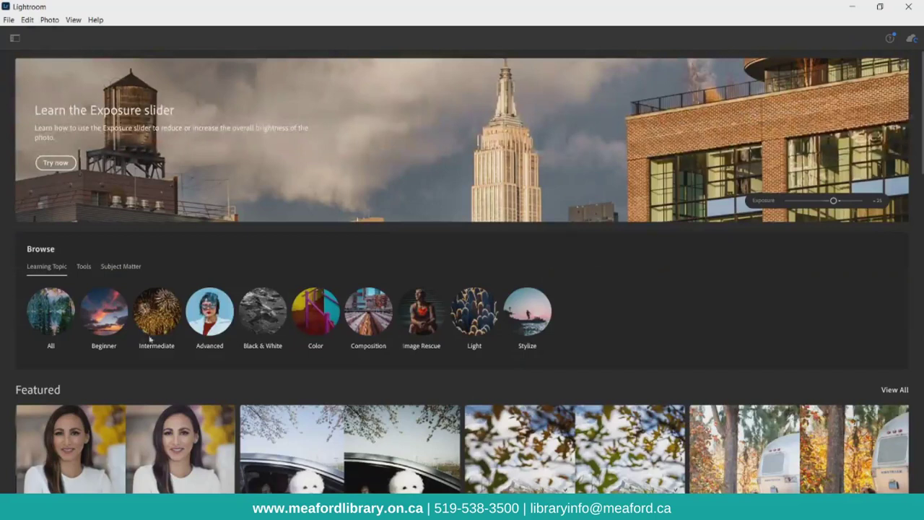
Browse the tutorials under the Intermediate learning topic and return to the learning home page.
left_click(158, 329)
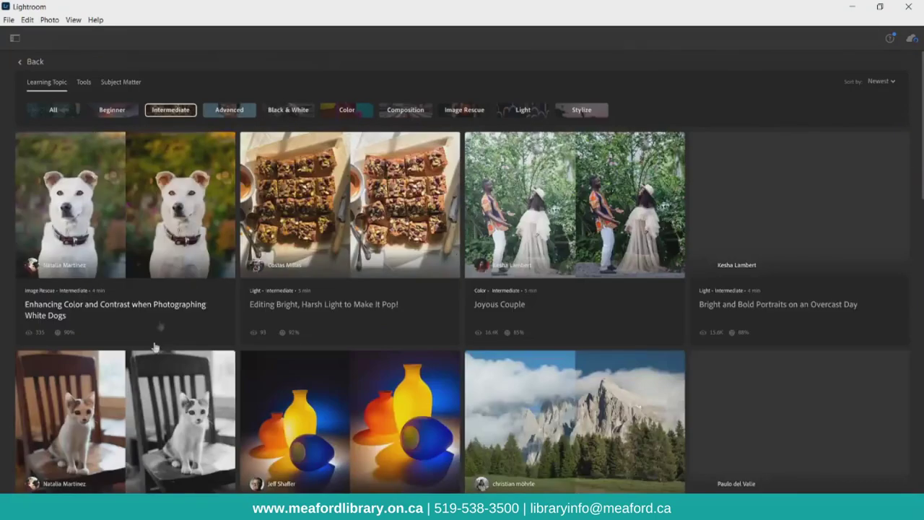
scroll(462, 303, "down", 3)
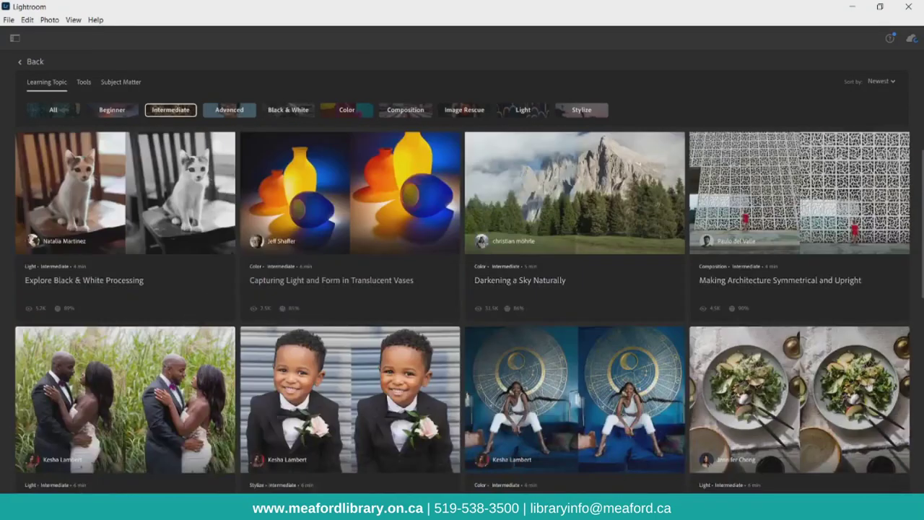
scroll(825, 326, "down", 3)
scroll(238, 306, "down", 15)
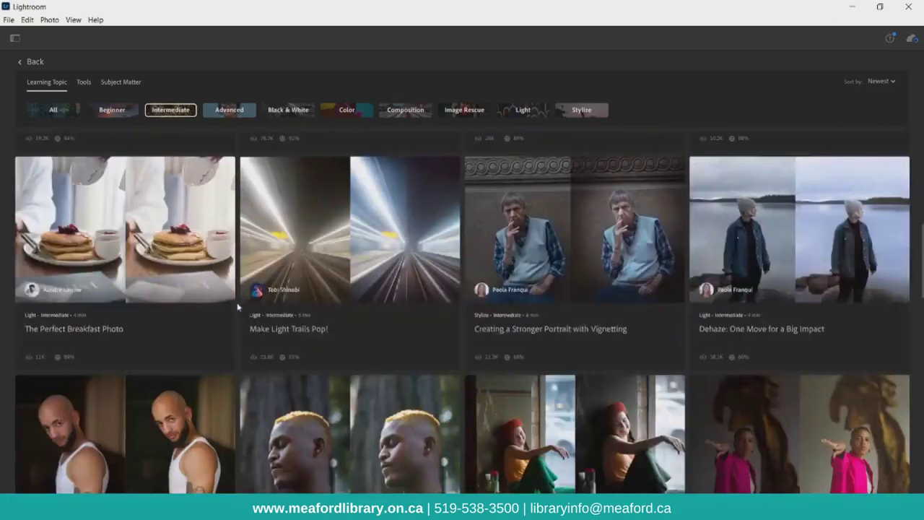
scroll(238, 306, "down", 6)
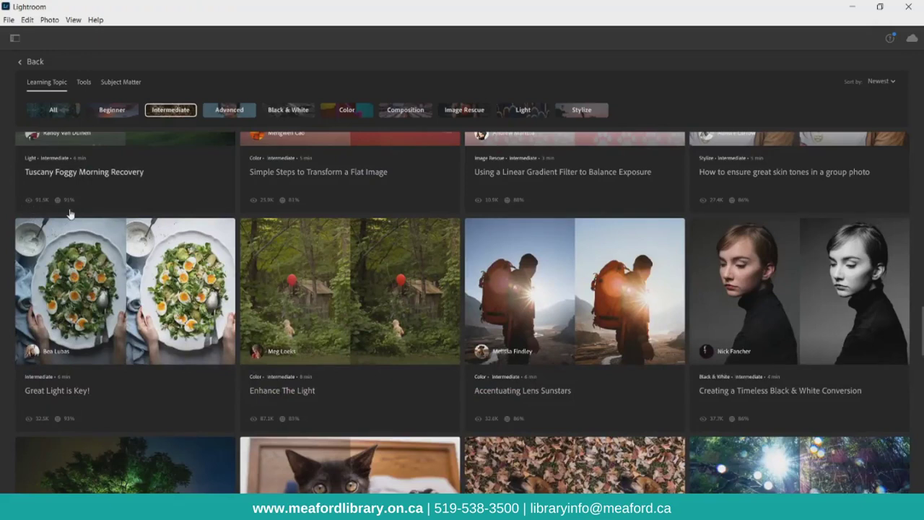
scroll(281, 229, "down", 5)
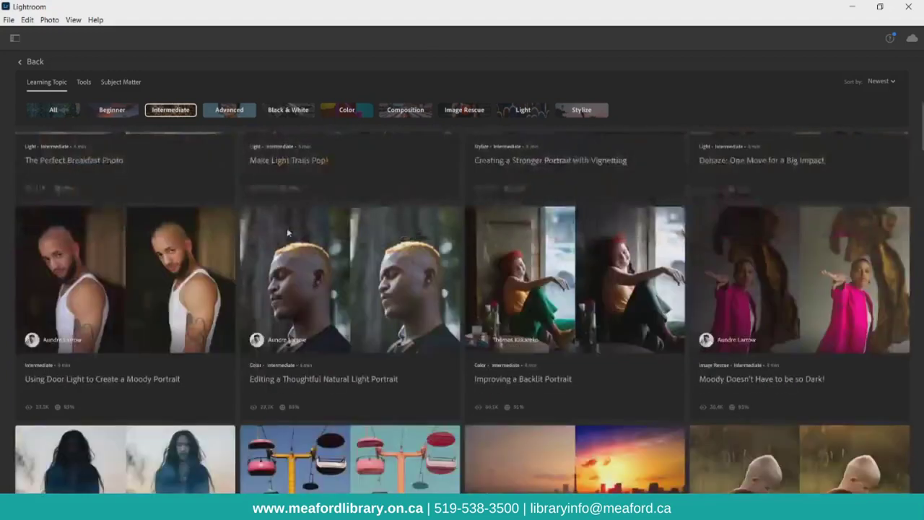
scroll(286, 227, "down", 5)
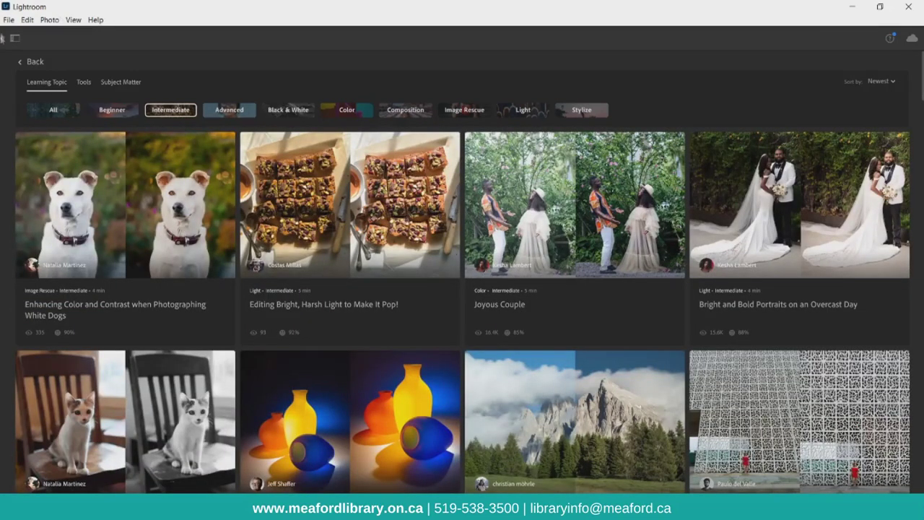
left_click(26, 62)
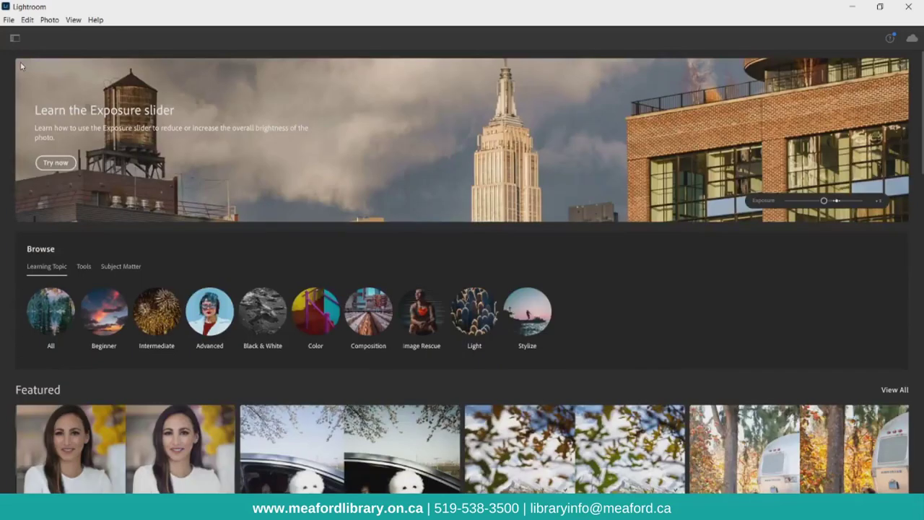
Import Outdoors.jpg from the Downloads folder without an album and open the photo in the large single-photo view.
left_click(8, 19)
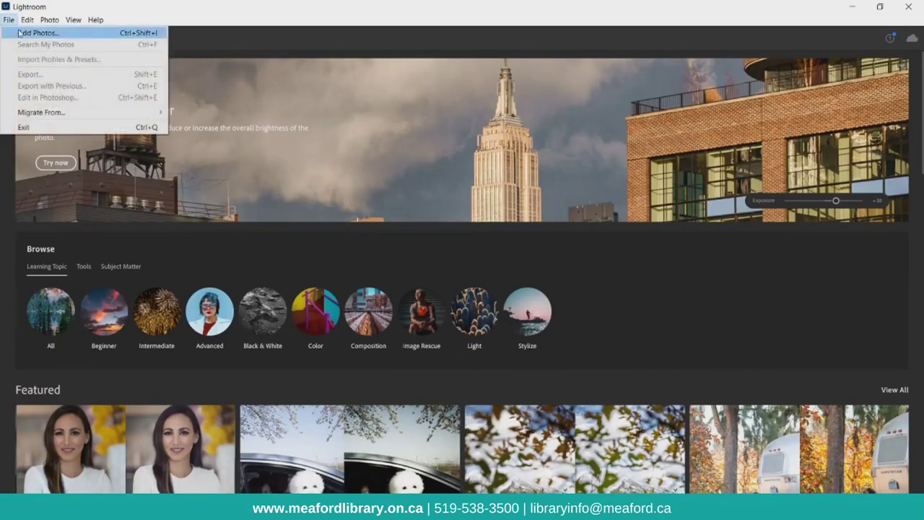
left_click(36, 33)
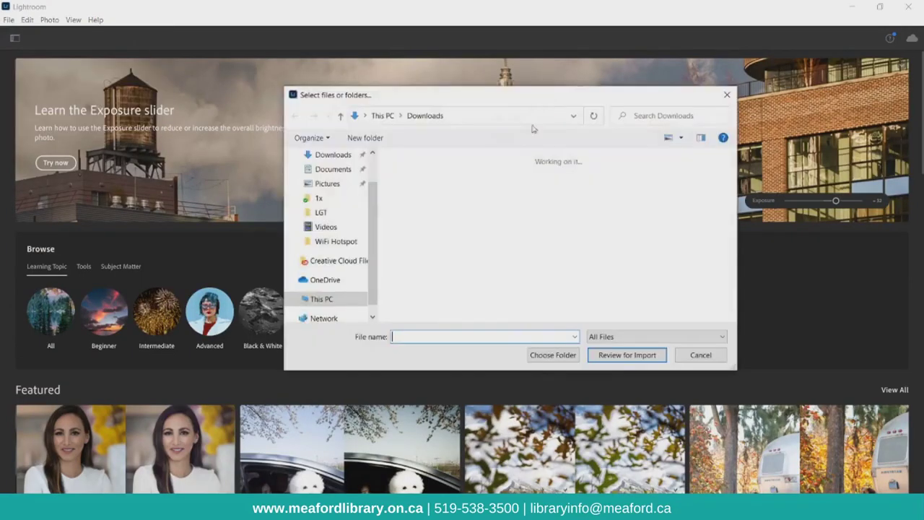
double_click(485, 207)
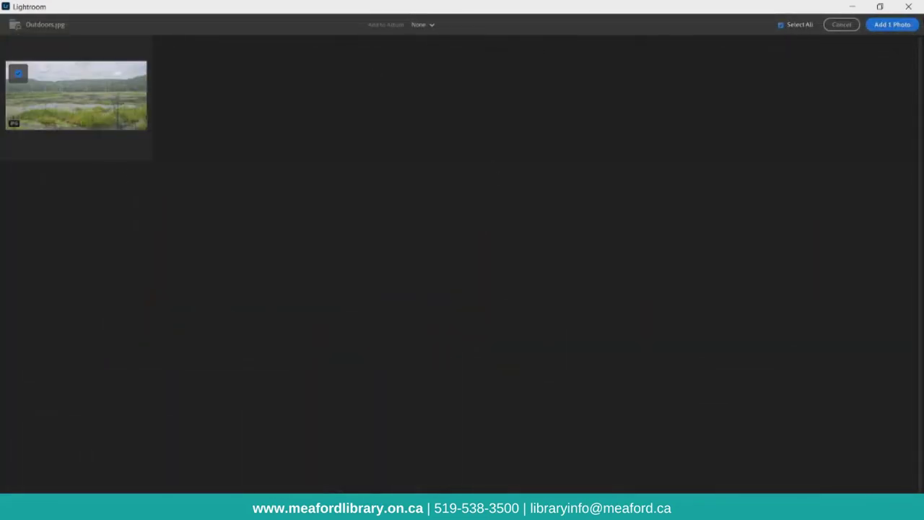
left_click(893, 25)
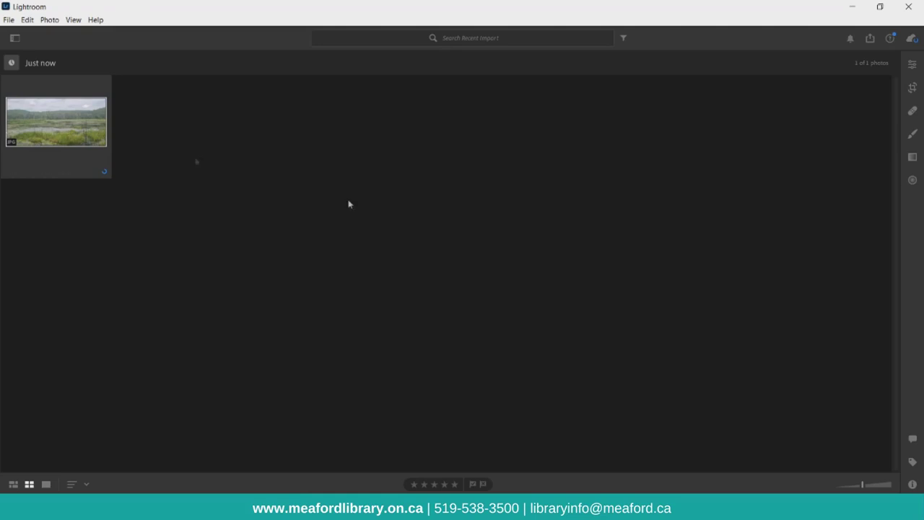
double_click(69, 114)
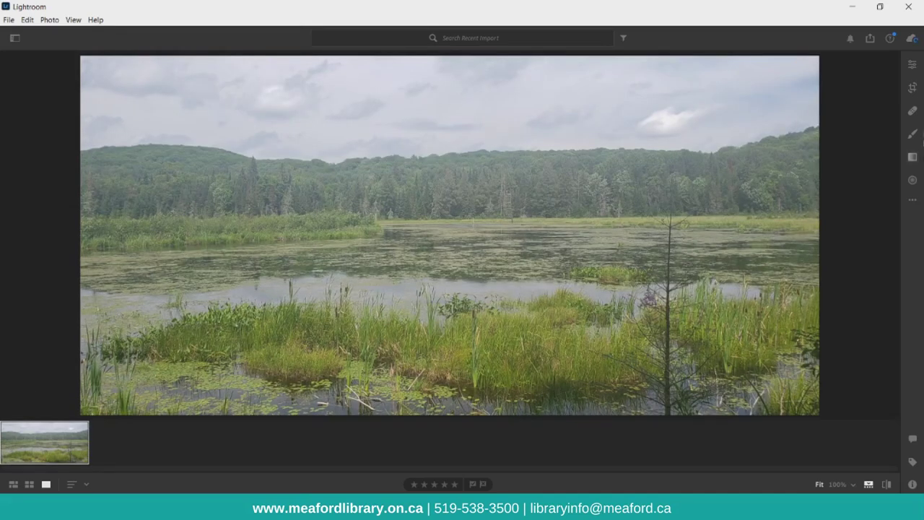
Show the editing controls for the landscape photo and check the additional edit options.
left_click(912, 64)
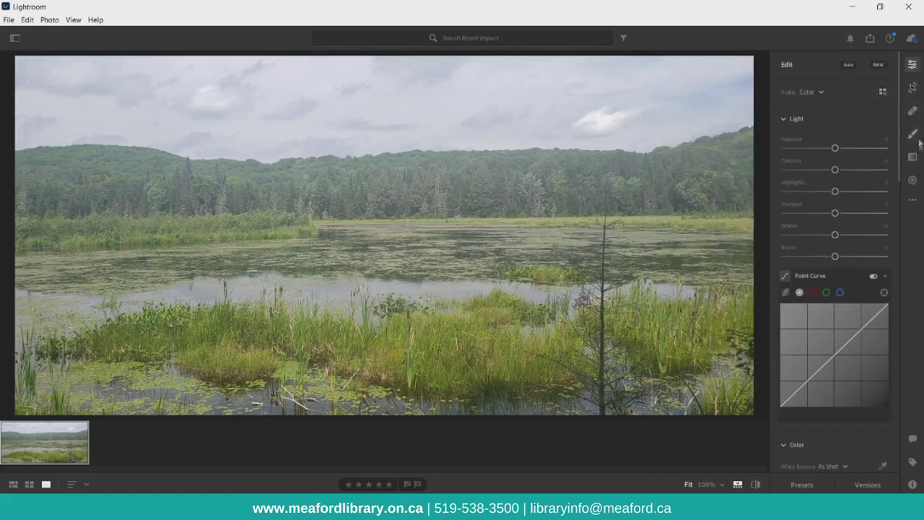
left_click(913, 200)
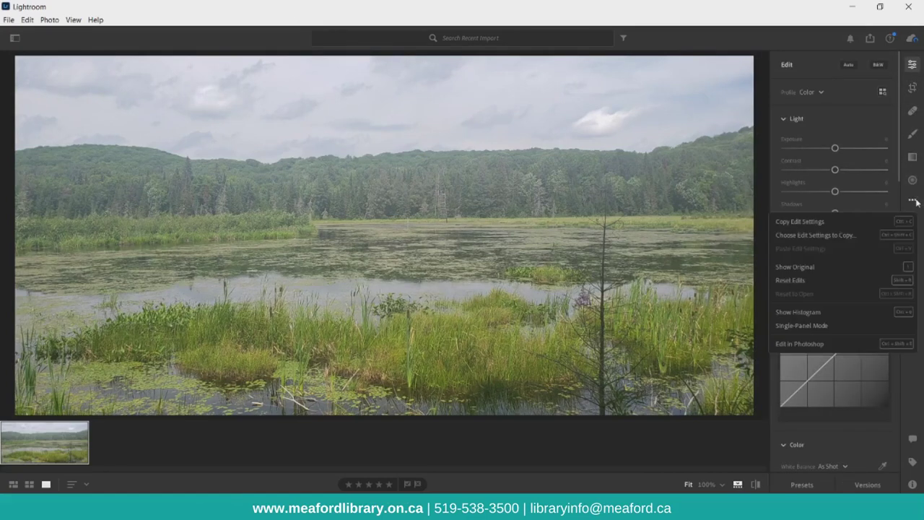
left_click(914, 201)
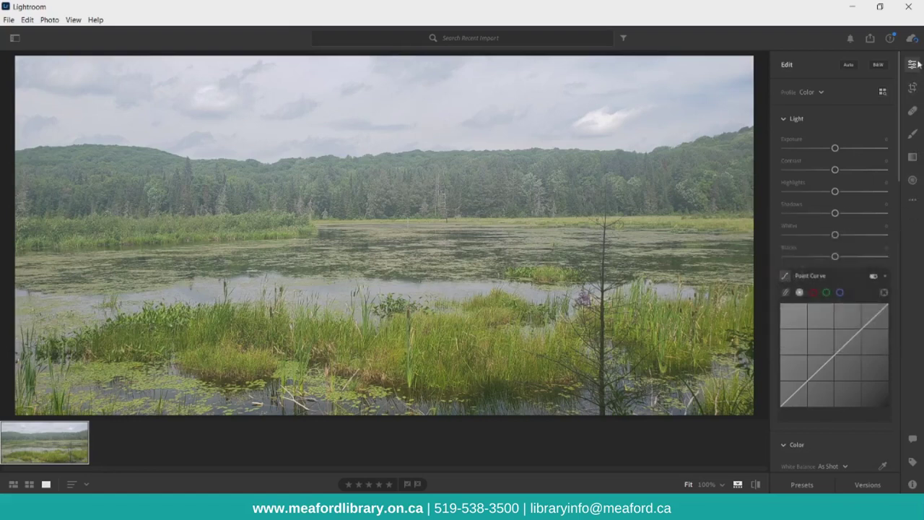
left_click(913, 64)
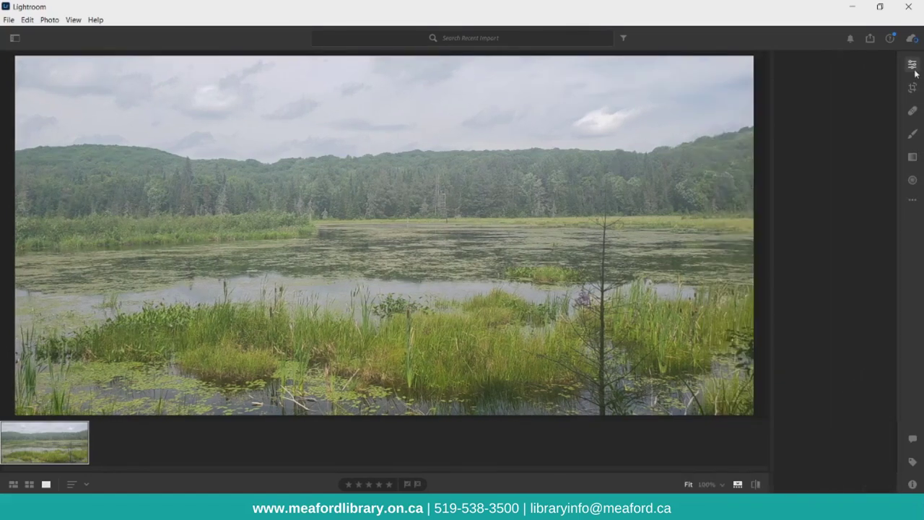
left_click(914, 71)
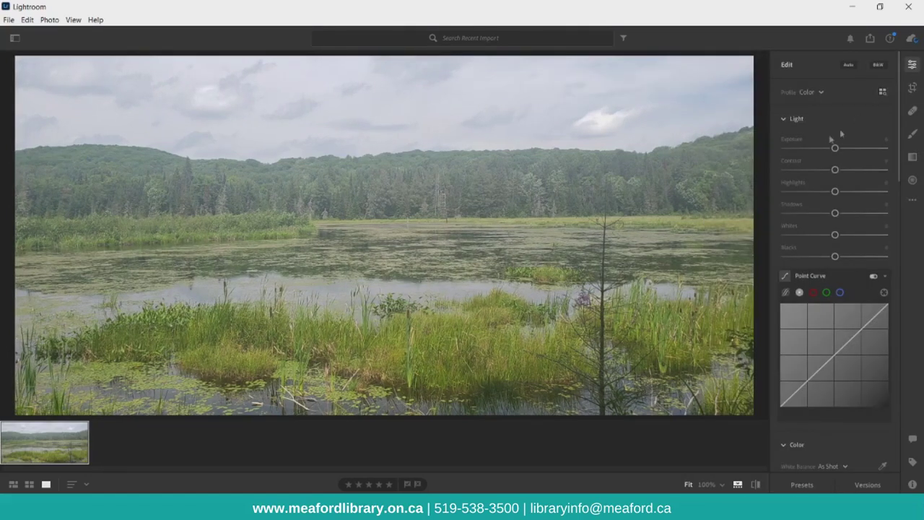
Examine the point curve's red and blue channels and return to the combined RGB channel.
mouse_move(794, 386)
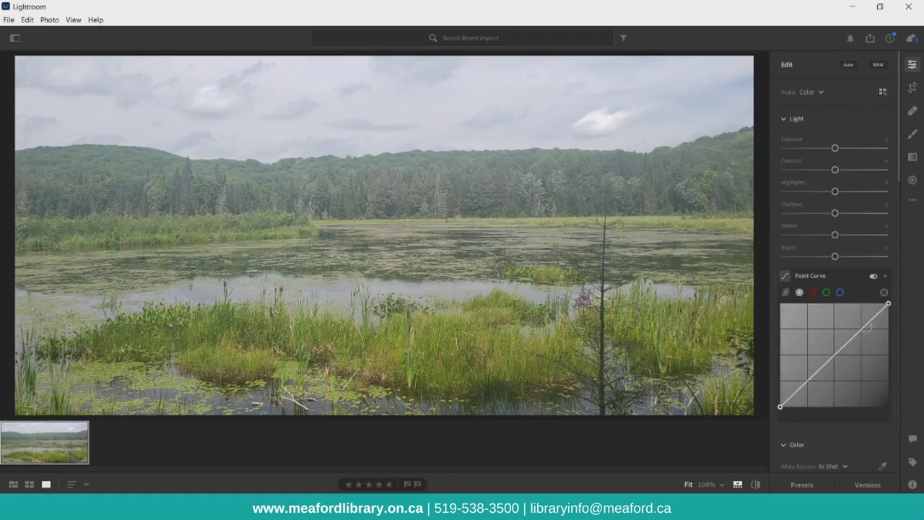
left_click(813, 293)
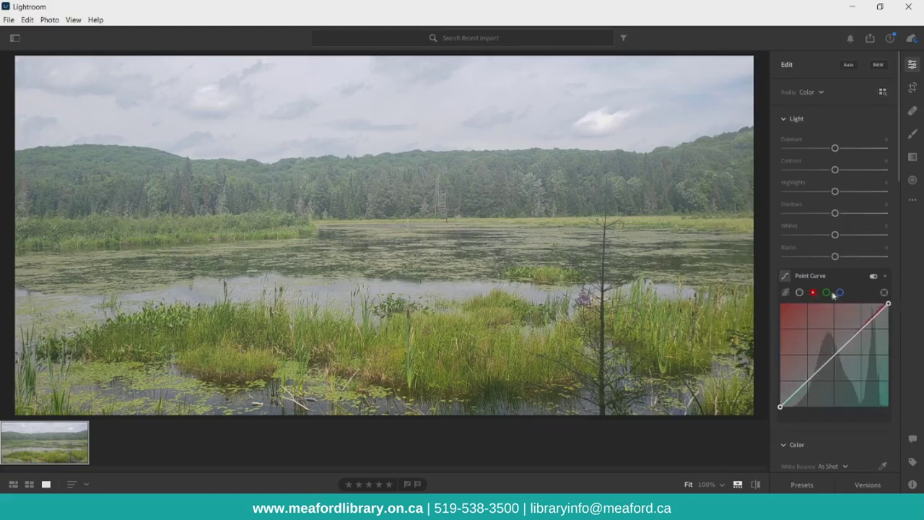
left_click(840, 293)
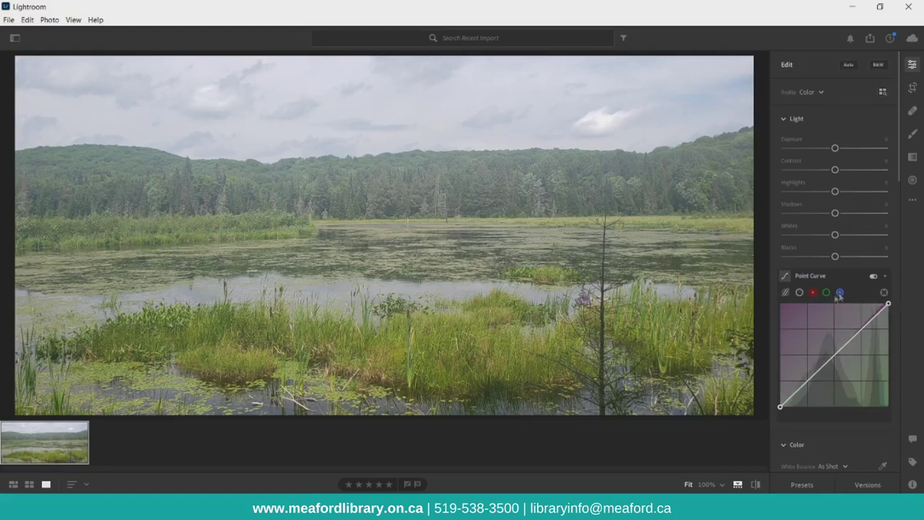
left_click(800, 293)
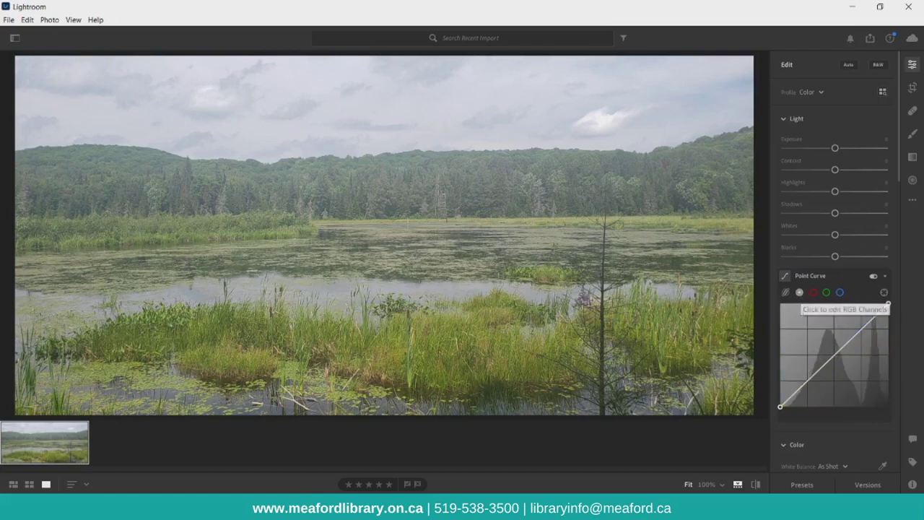
Shape the RGB point curve into a gentle S by lowering a point in the shadows and raising one in the highlights.
left_click(810, 380)
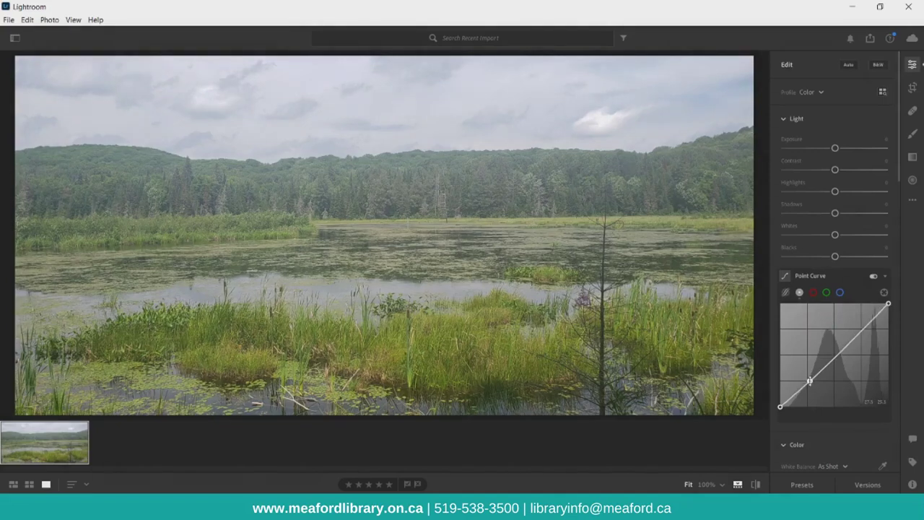
left_click_drag(812, 386, 813, 389)
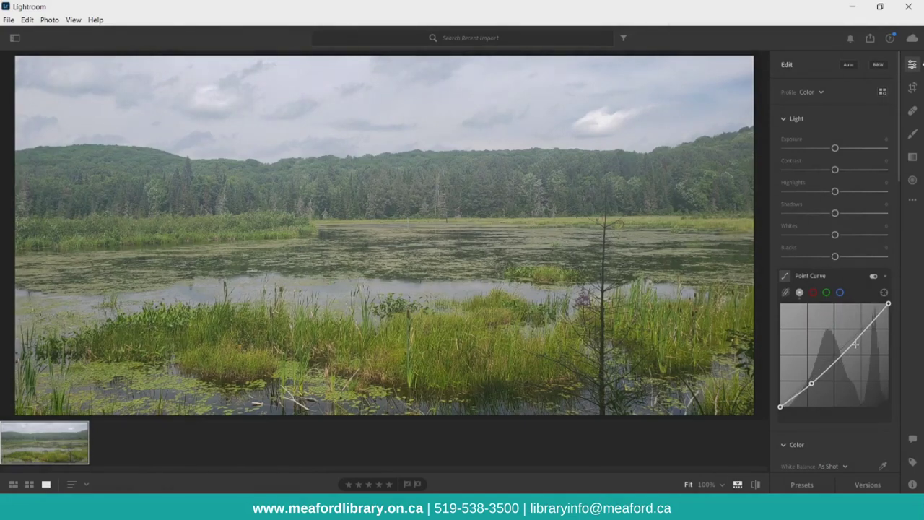
left_click_drag(856, 347, 856, 340)
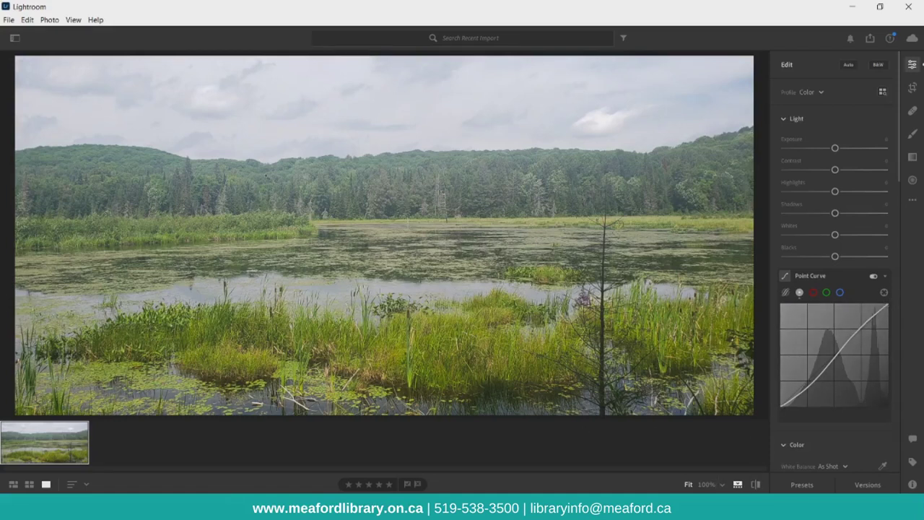
Compare the curve-adjusted photo with the original by switching between the two, ending on the edited version.
left_click(755, 485)
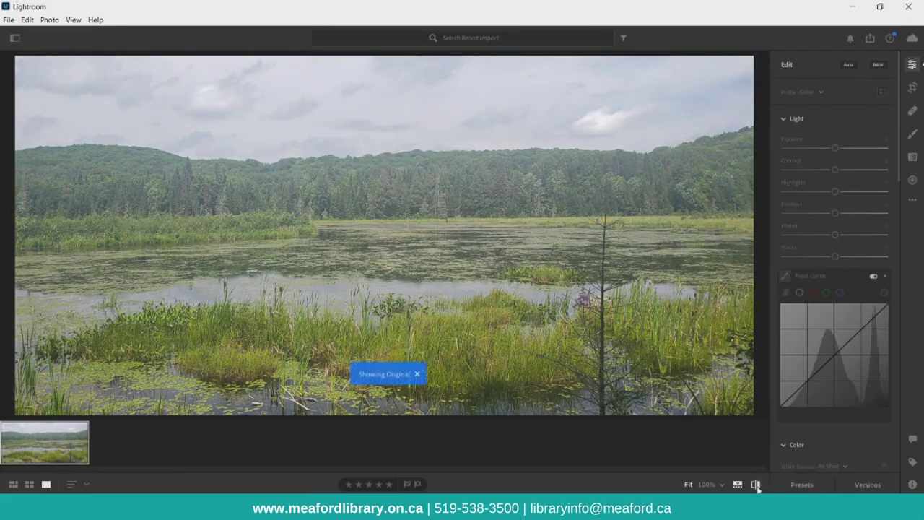
left_click(756, 486)
left_click(755, 485)
left_click(756, 486)
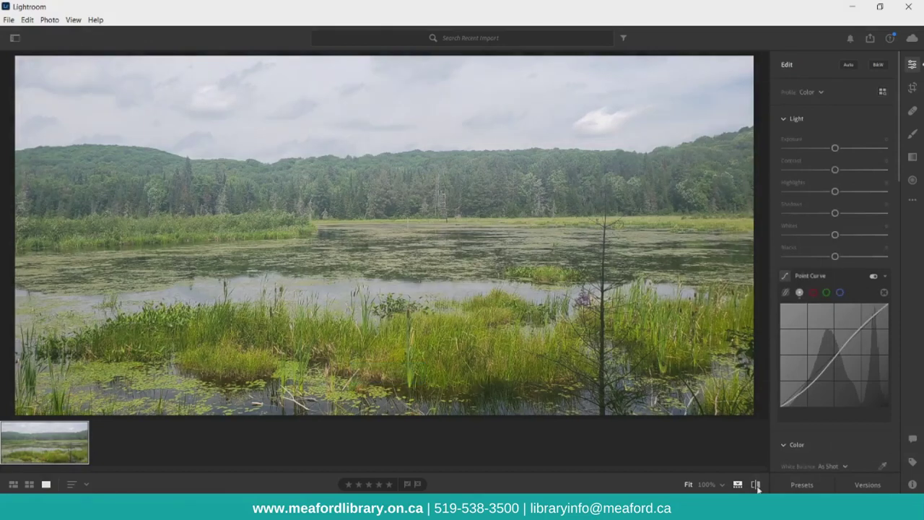
Apply the Auto adjustment to the photo's light and color settings.
left_click(853, 64)
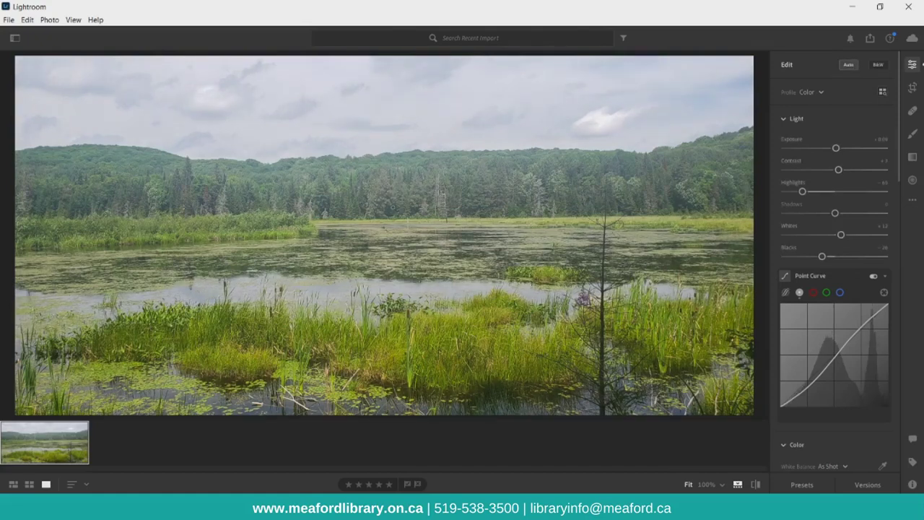
Compare the auto-adjusted photo with its original and undo the Auto adjustment.
left_click(755, 484)
left_click(755, 483)
key("ctrl+z")
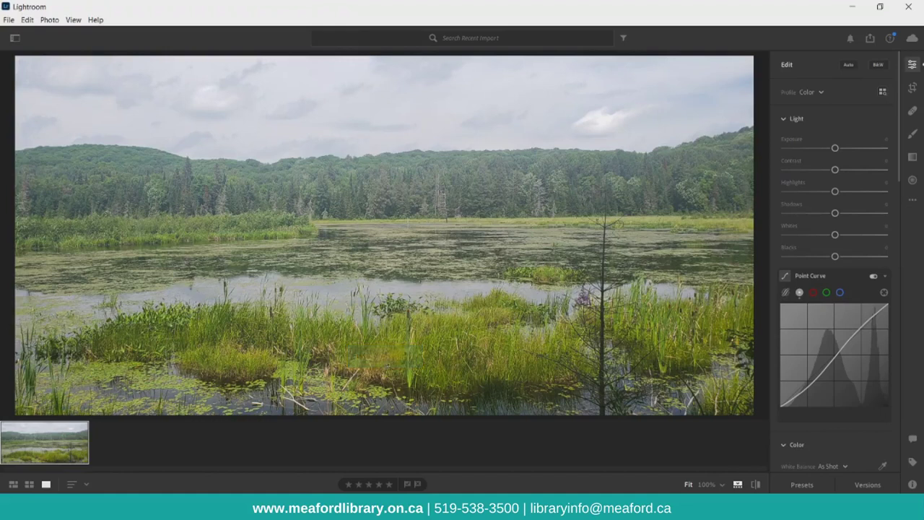
Try converting the photo to black and white and undo the conversion.
left_click(879, 65)
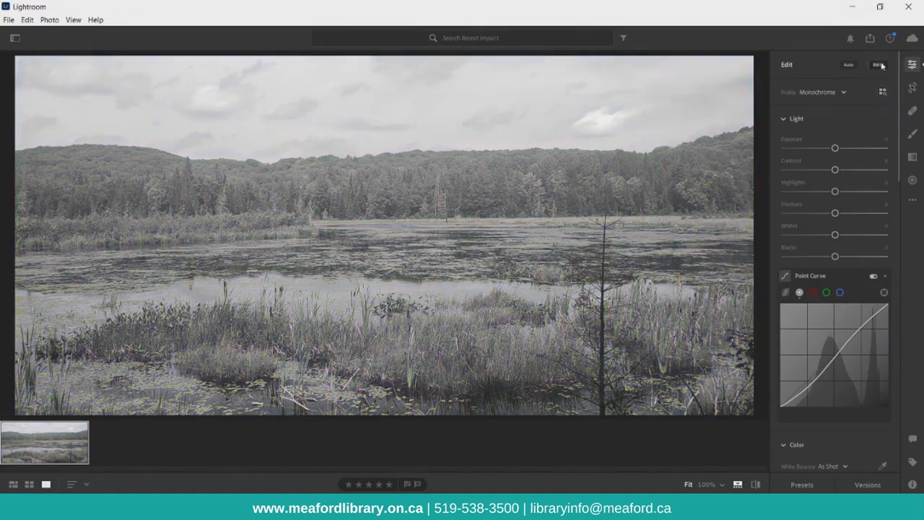
left_click(27, 20)
left_click(44, 33)
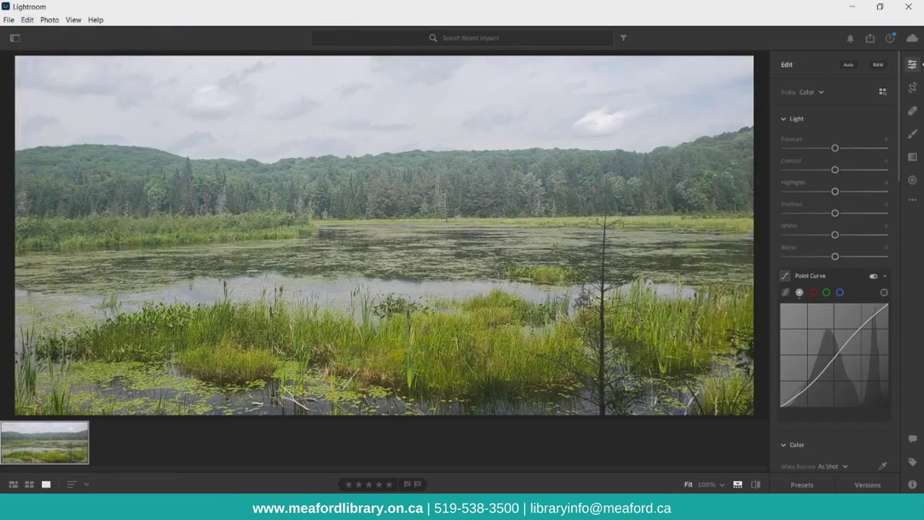
Adjust the photo's light with Exposure -0.14, Contrast +12, Highlights +11, Whites about +53 and Blacks +17, leaving Shadows at 0.
left_click_drag(834, 148, 833, 168)
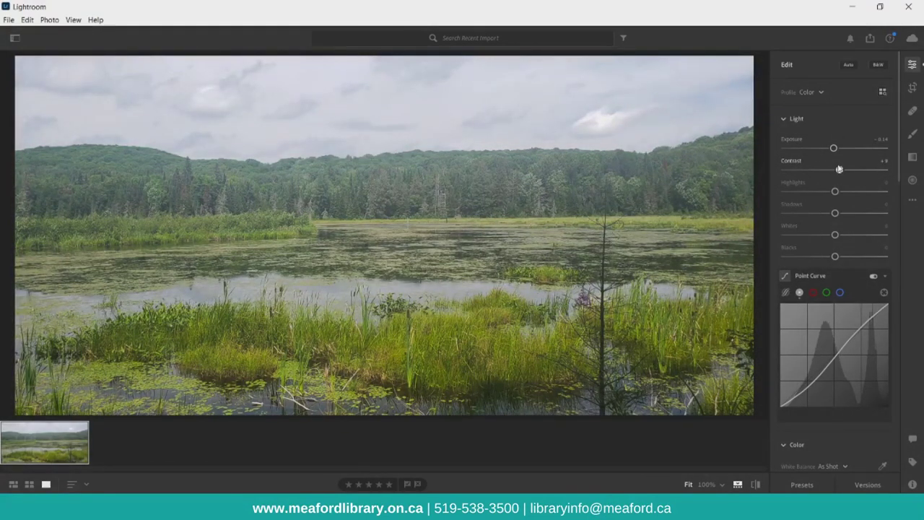
left_click_drag(835, 191, 883, 191)
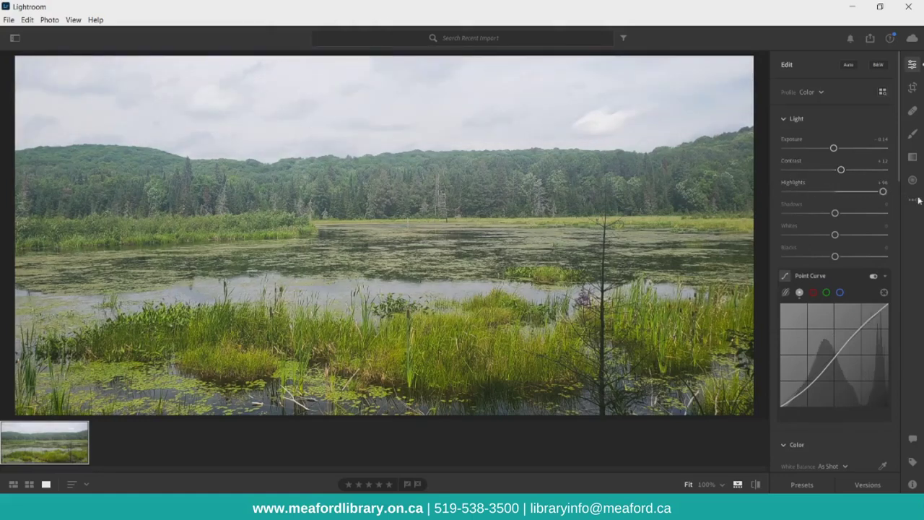
left_click_drag(883, 191, 842, 190)
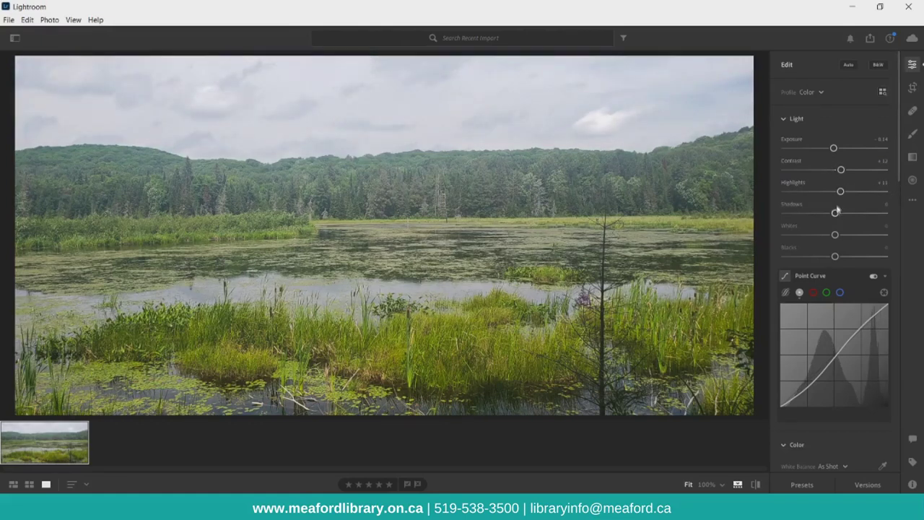
left_click_drag(835, 214, 843, 257)
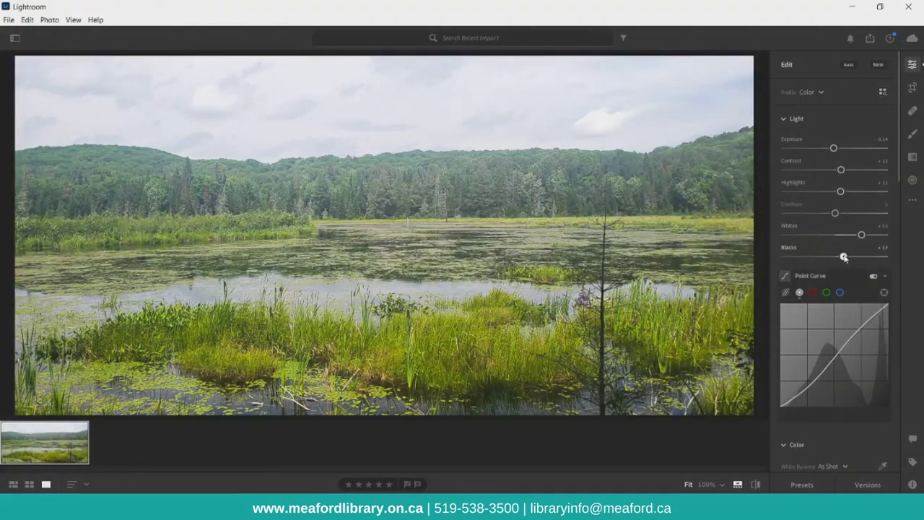
Adjust the photo's color with Tint -18, Vibrance +41 and Saturation +25, returning Temp to 0 after trying a cooler value.
scroll(837, 286, "down", 2)
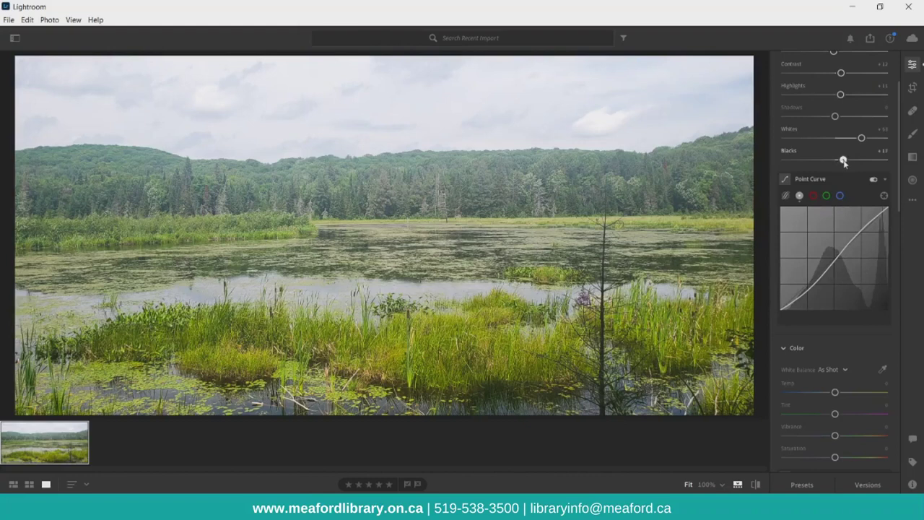
scroll(785, 303, "down", 8)
scroll(824, 275, "up", 4)
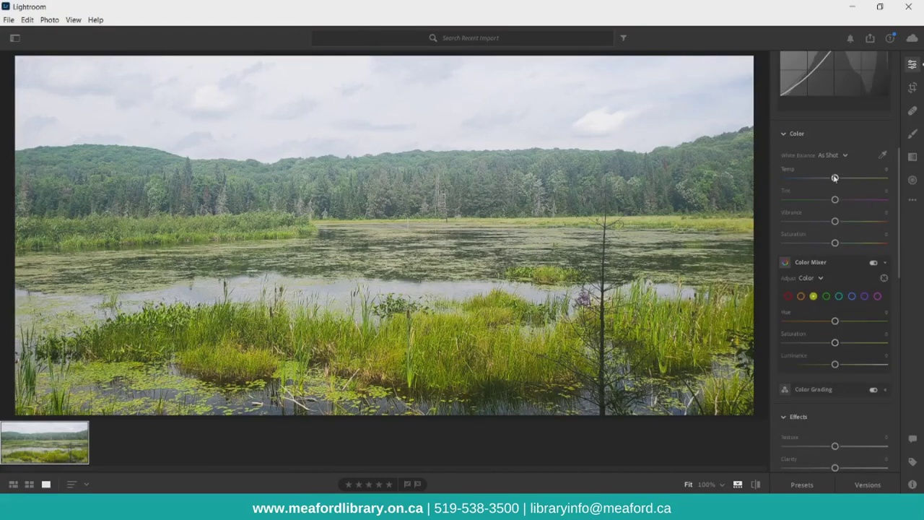
left_click_drag(835, 178, 799, 178)
left_click_drag(810, 181, 835, 182)
left_click_drag(835, 201, 848, 243)
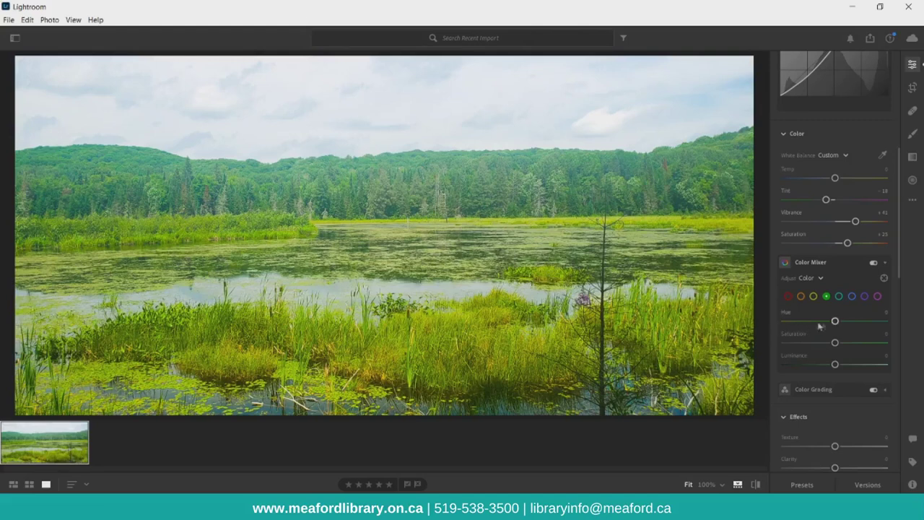
Adjust the greens in the Color Mixer to Hue +31 and Saturation -20, with Luminance raised slightly.
left_click_drag(836, 322, 776, 324)
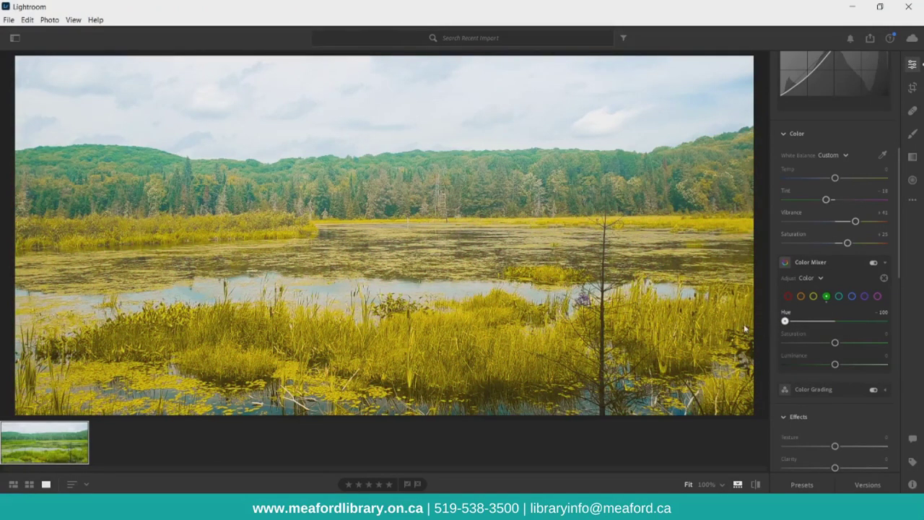
left_click_drag(841, 331, 837, 359)
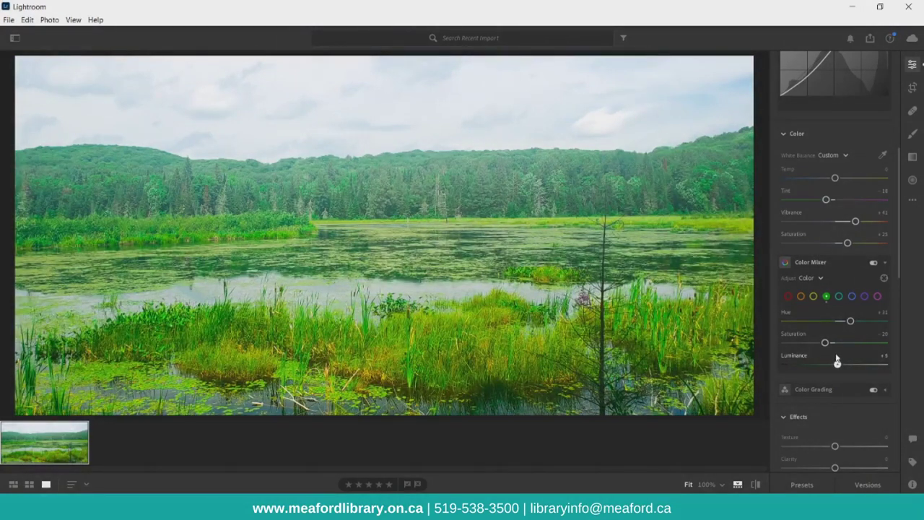
Adjust the yellows in the Color Mixer to Hue about +38, Saturation -57 and Luminance 0, and check against the original photo.
left_click(813, 297)
left_click(815, 318)
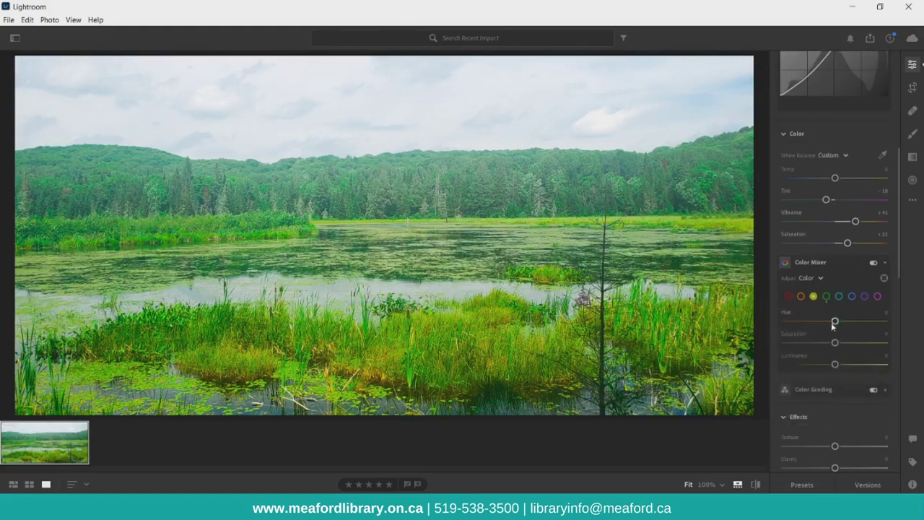
left_click_drag(835, 323, 842, 364)
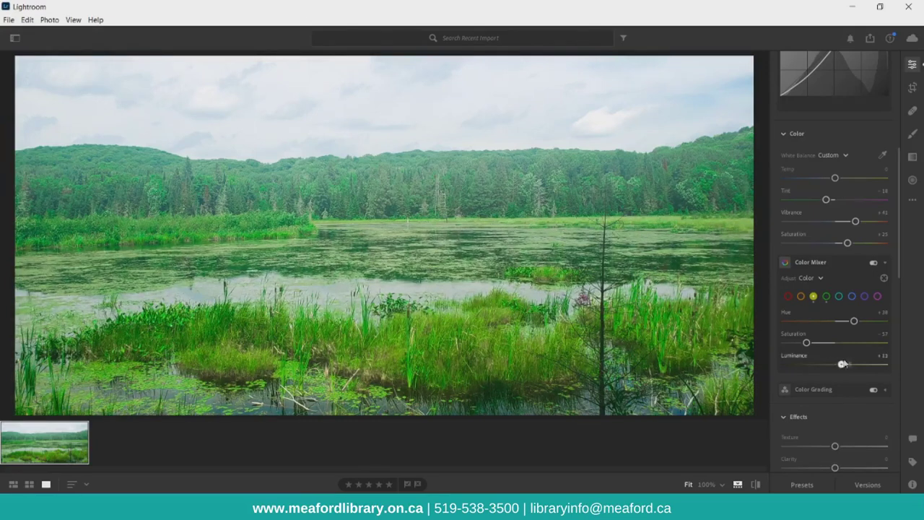
left_click(884, 355)
type("0")
key("Return")
left_click_drag(755, 485, 755, 486)
Shift the Color Mixer hues slightly, raising the blues to about +1 and the aquas to +2.
left_click(852, 296)
mouse_move(839, 319)
left_mouse_down()
mouse_move(905, 330)
mouse_move(835, 320)
left_mouse_up()
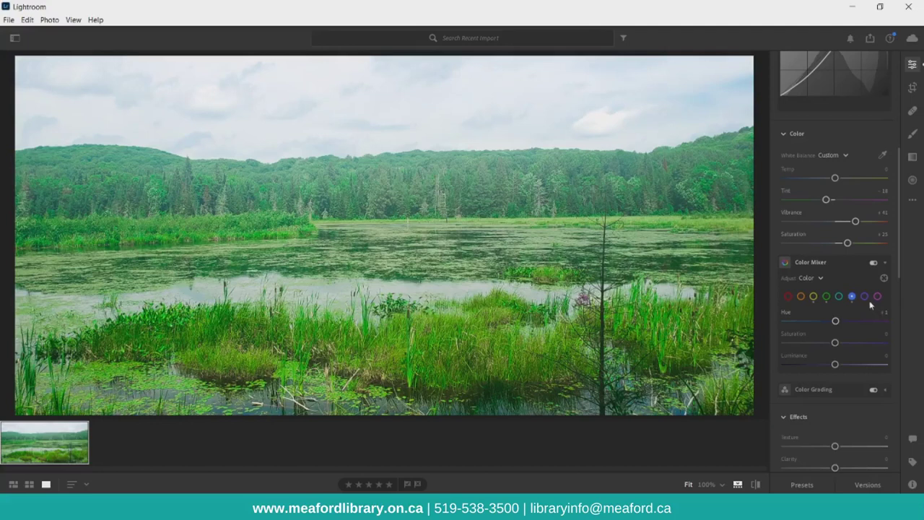
left_click(839, 296)
left_click_drag(901, 330, 836, 321)
Try Texture at +100 and slightly below zero, inspect the treeline at 100% zoom, and reset Texture to 0.
scroll(832, 351, "down", 3)
left_click_drag(835, 252, 885, 252)
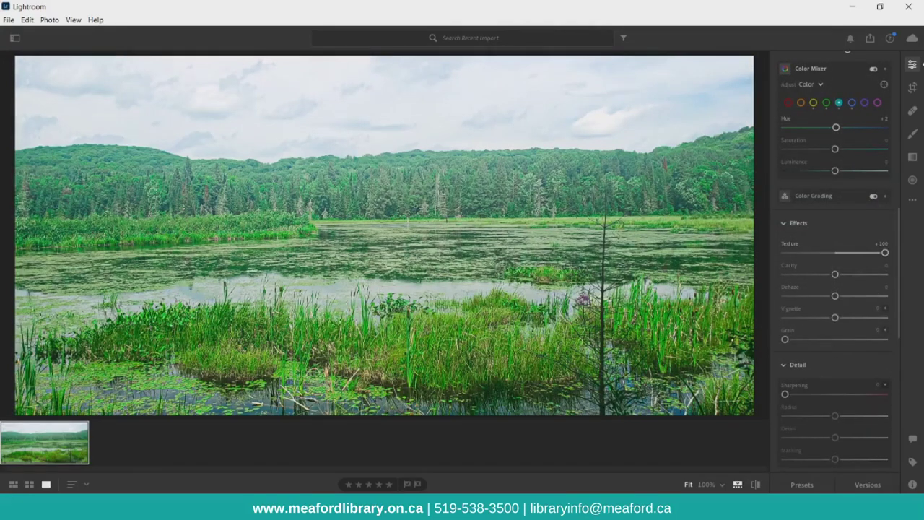
left_click(419, 195)
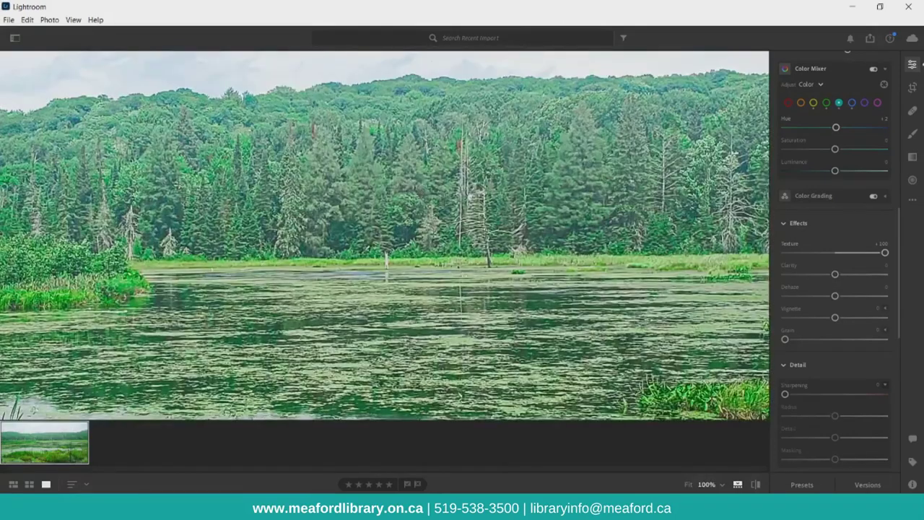
left_click_drag(885, 252, 832, 252)
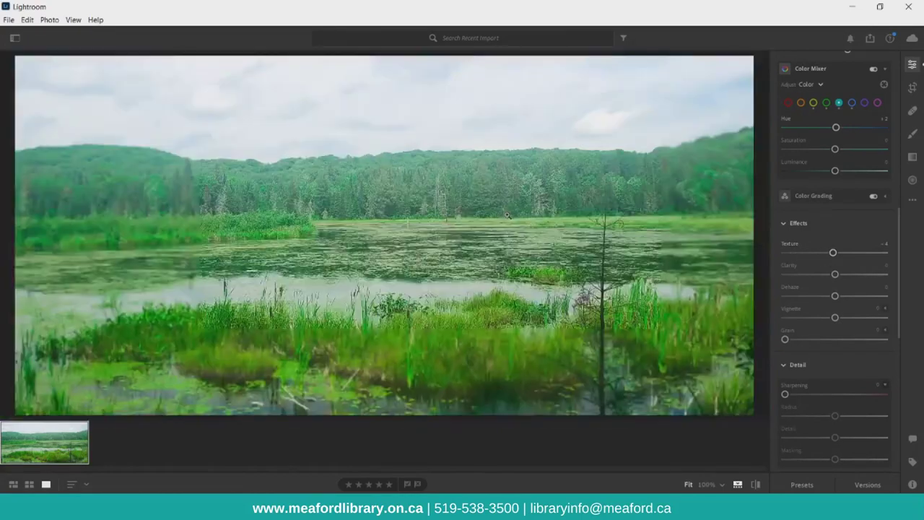
left_click(882, 245)
type("0")
key("Return")
Try a change to the photo's Clarity and reset it to 0.
mouse_move(833, 278)
left_mouse_down()
mouse_move(887, 277)
mouse_move(842, 283)
mouse_move(784, 271)
mouse_move(753, 279)
mouse_move(806, 276)
mouse_move(832, 287)
left_mouse_up()
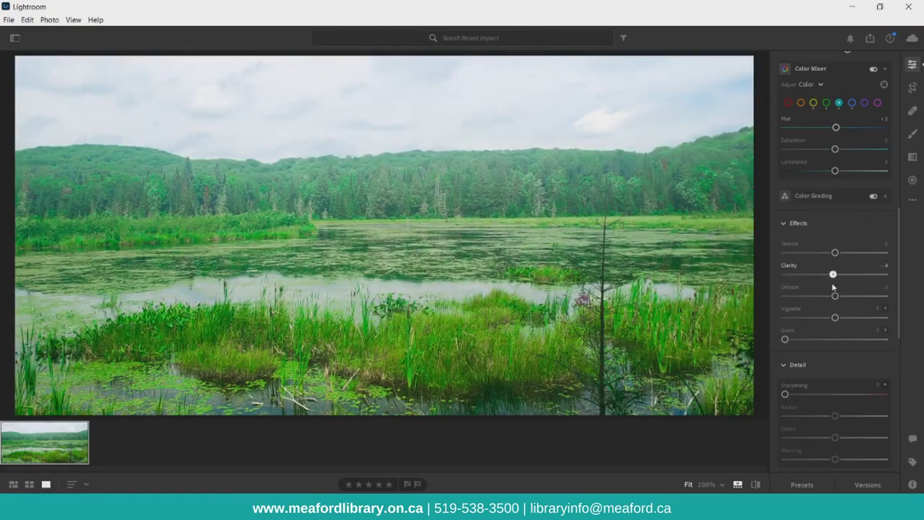
left_click(882, 266)
type("0")
key("Return")
Set Dehaze to +38 after trying a stronger value, to bring out the clouds and hills.
left_click_drag(834, 296, 872, 294)
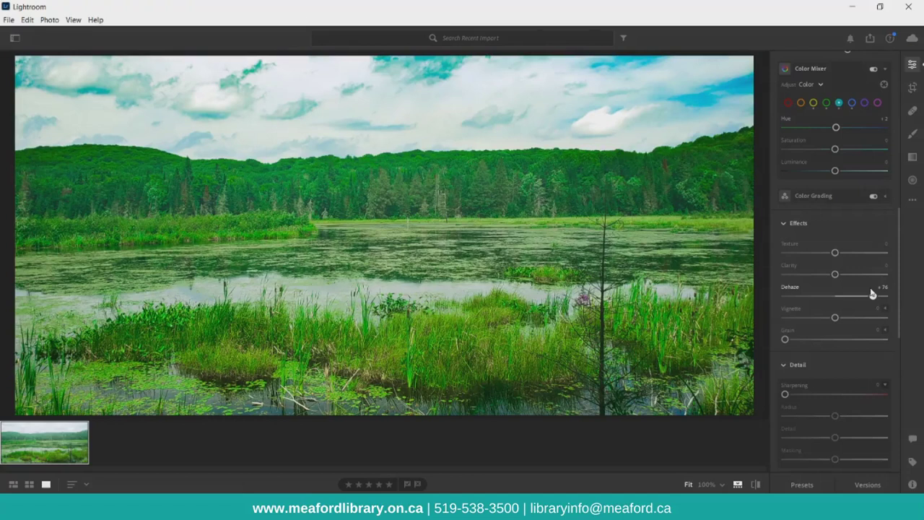
left_click_drag(871, 294, 852, 298)
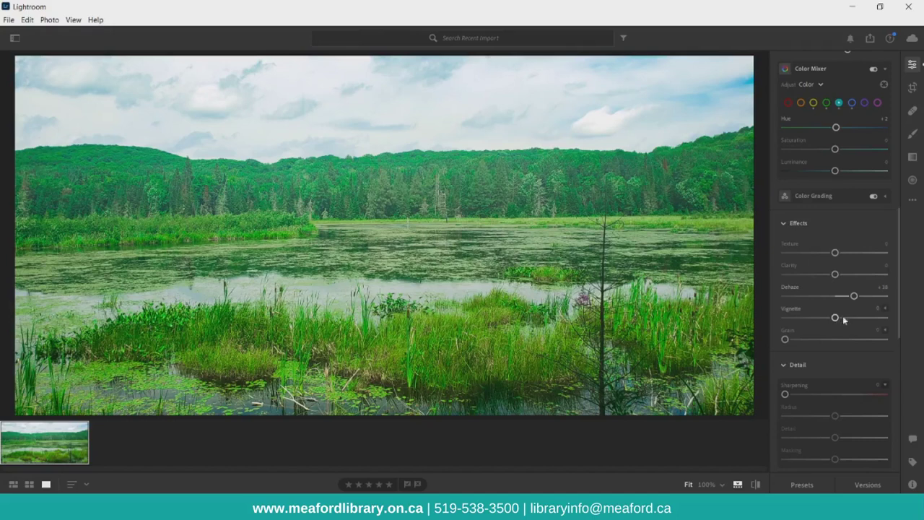
Try Vignette at -100 and Grain at 100, resetting each to 0.
left_click_drag(835, 320, 756, 319)
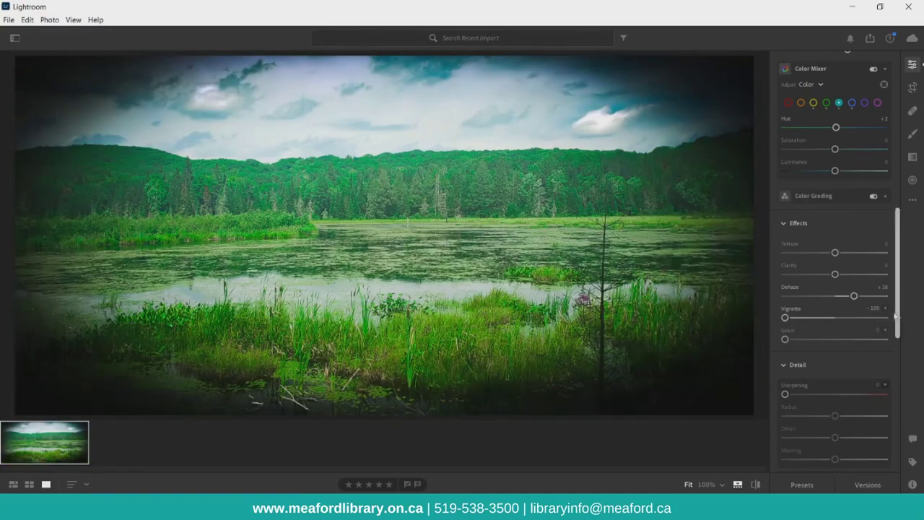
left_click(874, 308)
type("0")
key("Return")
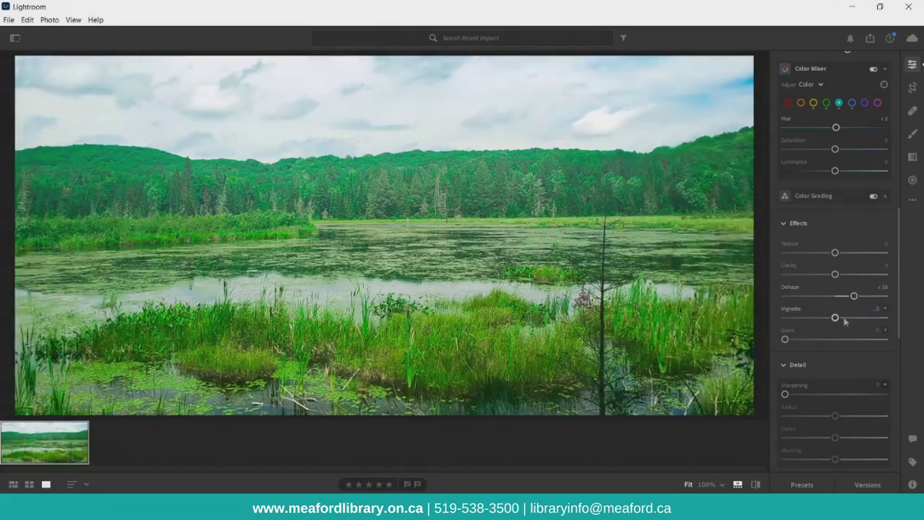
left_click_drag(785, 339, 885, 339)
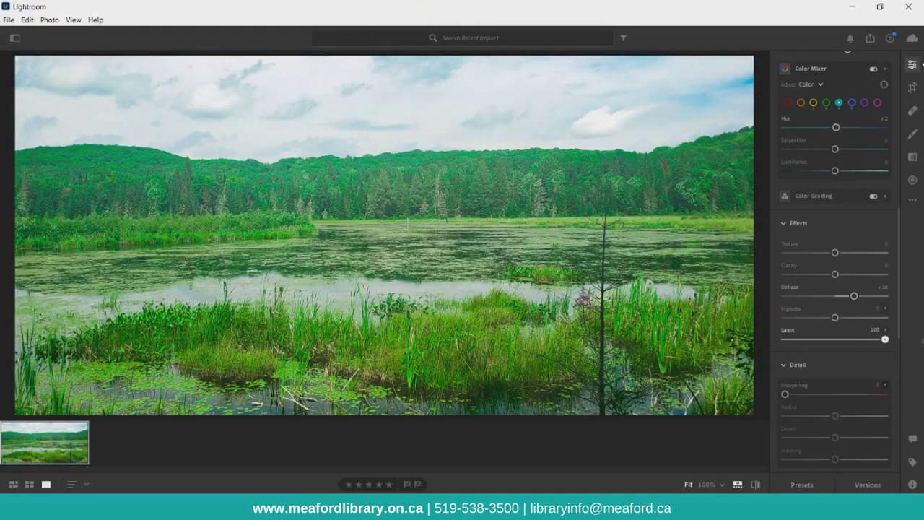
double_click(783, 330)
Try the Sharpening and Noise Reduction amounts on the photo and return both to 0.
scroll(798, 324, "down", 2)
mouse_move(785, 297)
left_mouse_down()
mouse_move(869, 304)
mouse_move(788, 296)
left_mouse_up()
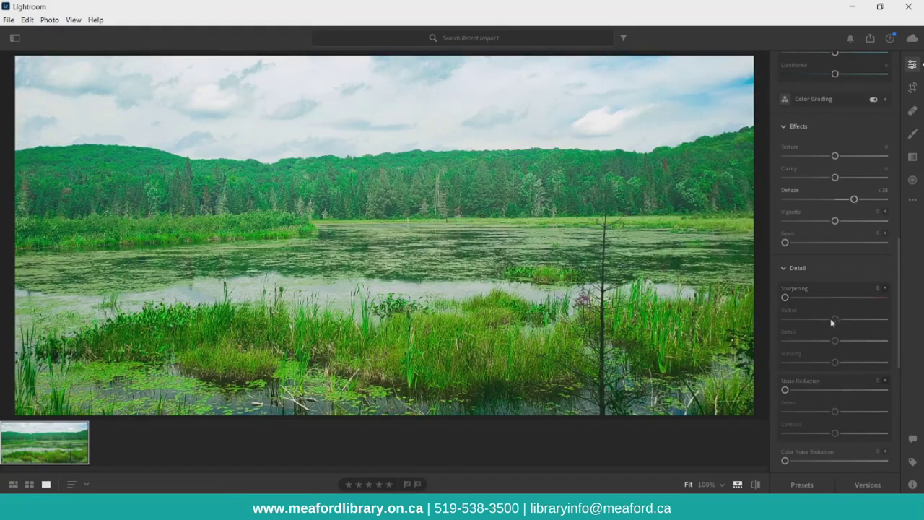
scroll(831, 322, "down", 2)
mouse_move(785, 294)
left_mouse_down()
mouse_move(888, 296)
mouse_move(777, 292)
left_mouse_up()
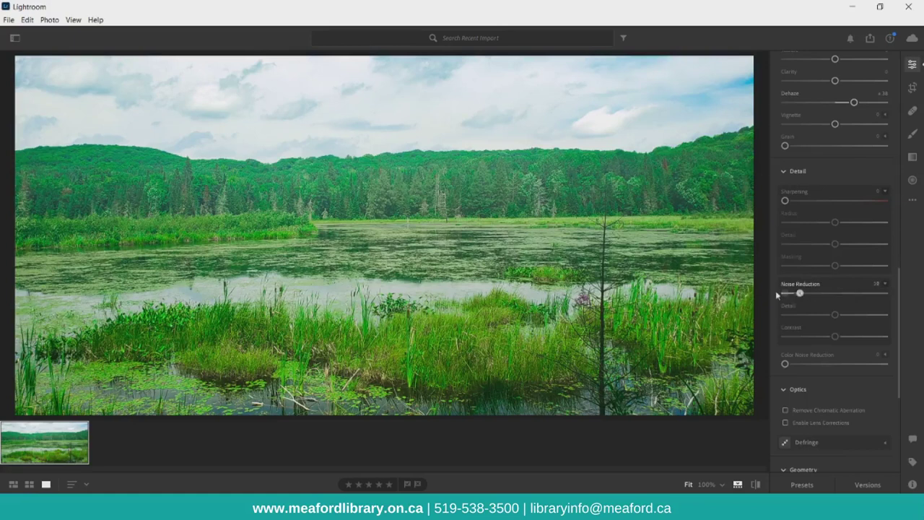
Try Geometry changes with Distortion -3, Vertical +73, a positive X Offset and a larger Scale, and undo them all.
scroll(816, 315, "down", 4)
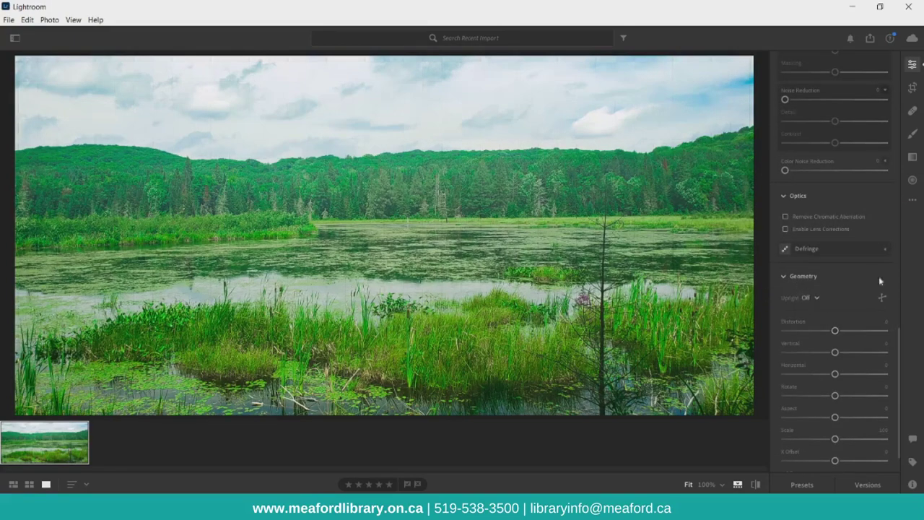
scroll(879, 277, "down", 1)
left_click_drag(835, 288, 872, 310)
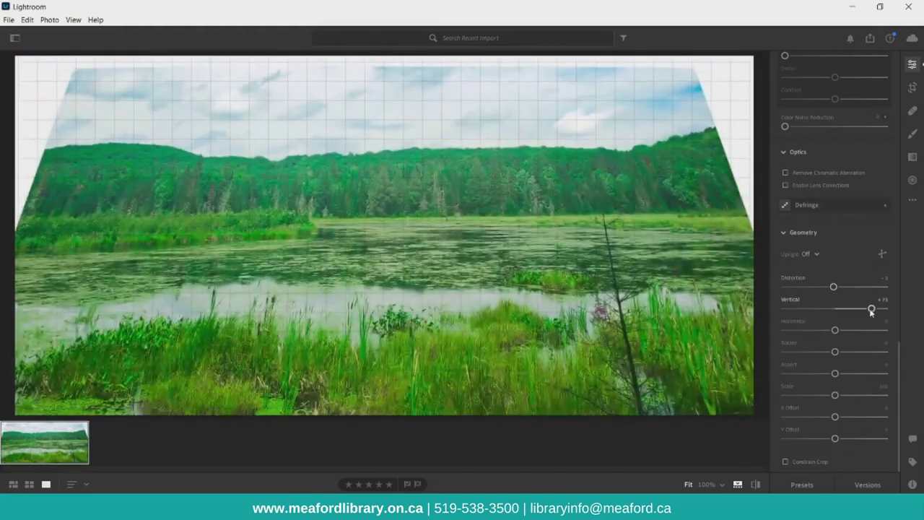
left_click_drag(835, 417, 857, 394)
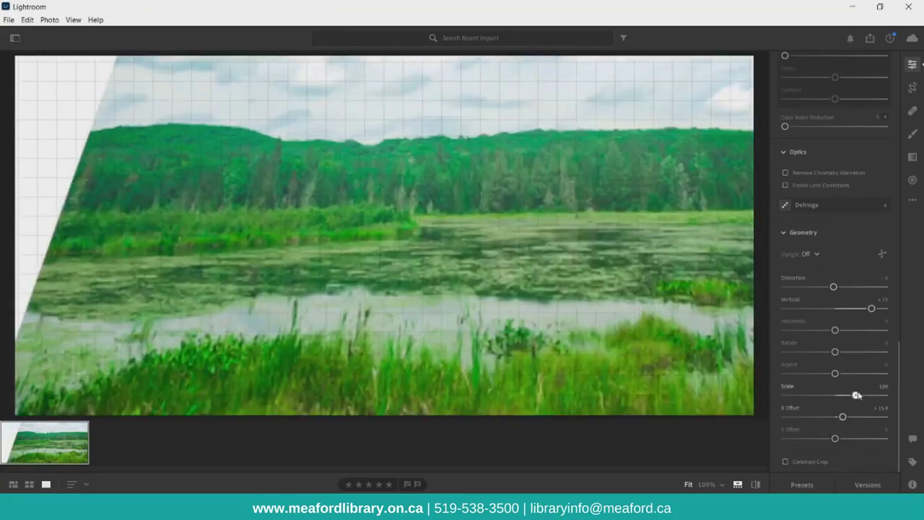
key("ctrl+z")
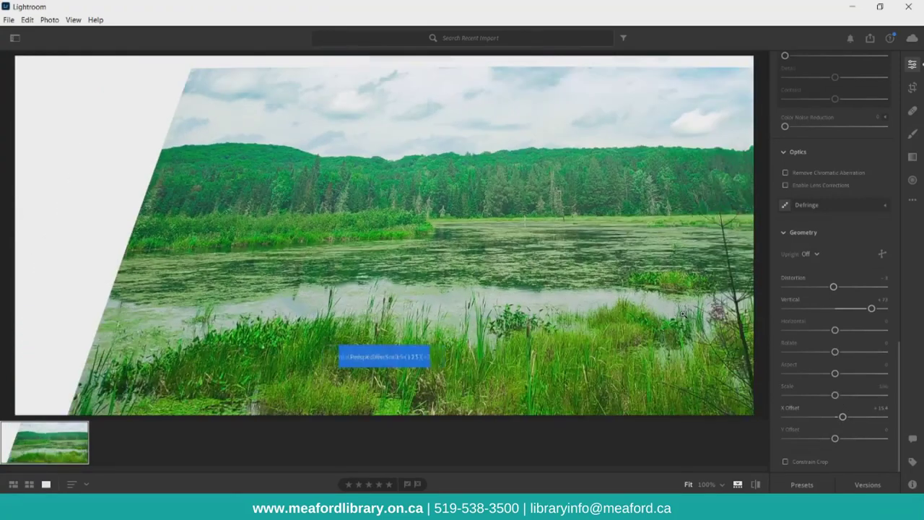
key("ctrl+z")
key("ctrl+z")
key("ctrl+z")
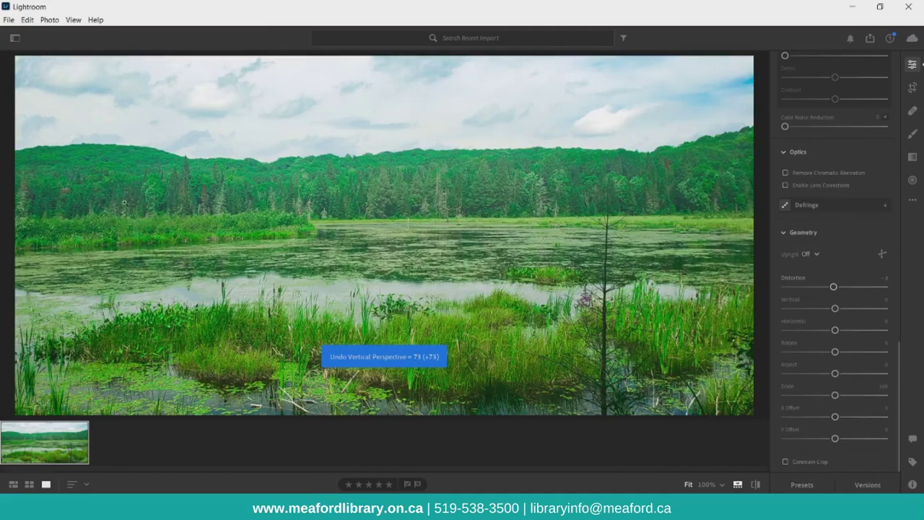
key("ctrl+z")
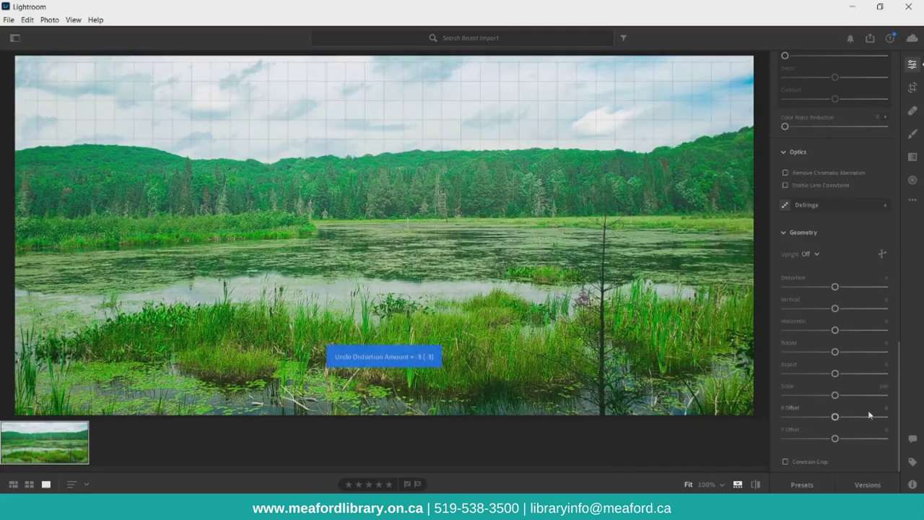
Show the original photo to compare it with the fully edited version.
scroll(839, 429, "up", 4)
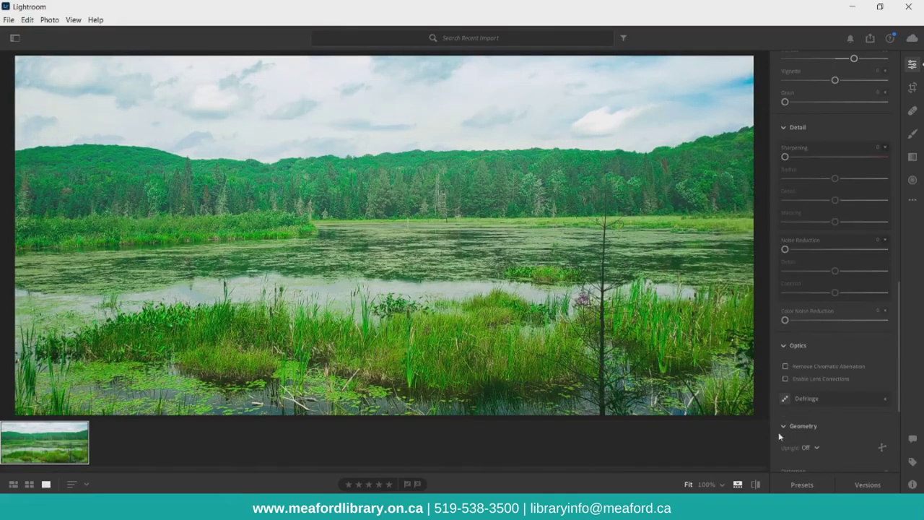
scroll(785, 354, "up", 3)
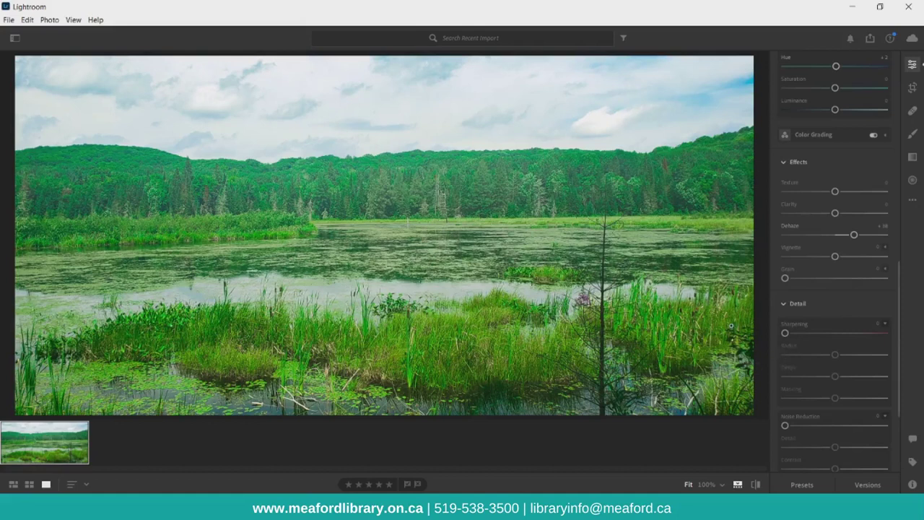
left_click(755, 485)
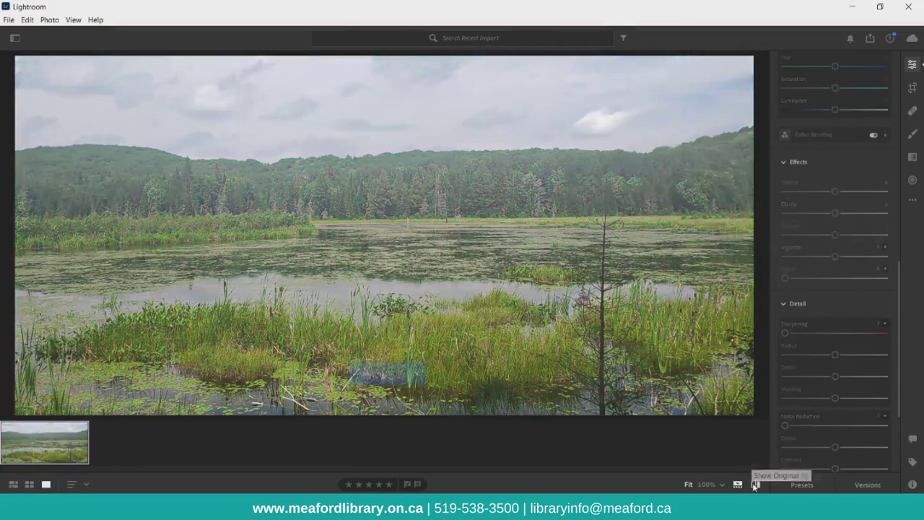
Return to the edited photo, set up its export with a watermark included and open the watermark settings.
left_click(755, 485)
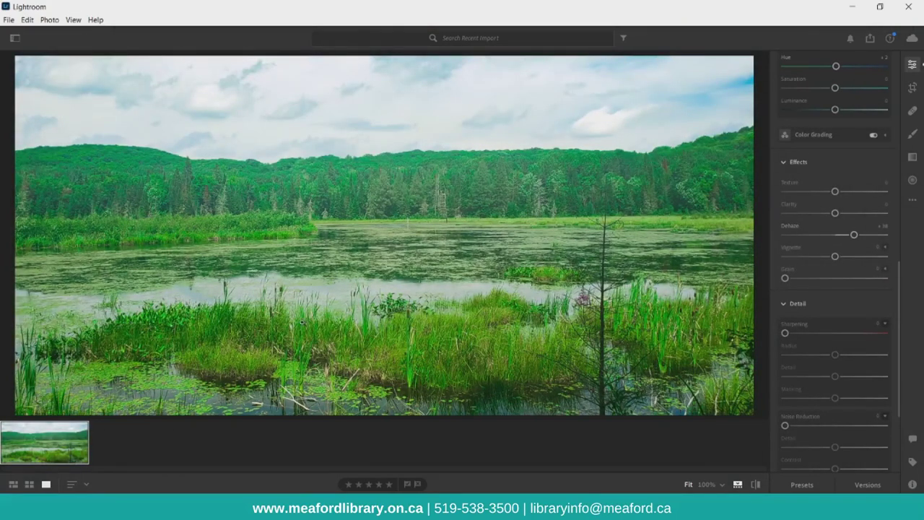
left_click(9, 19)
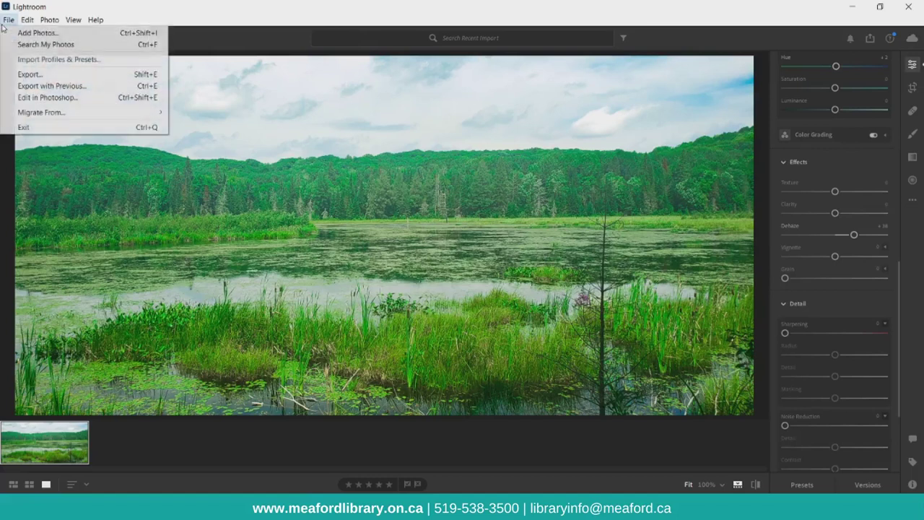
left_click(12, 77)
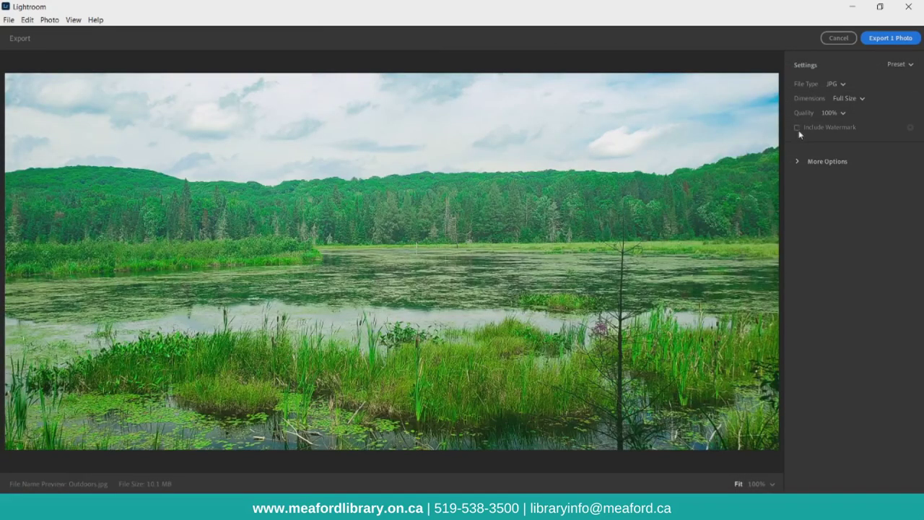
left_click(797, 127)
left_click(909, 127)
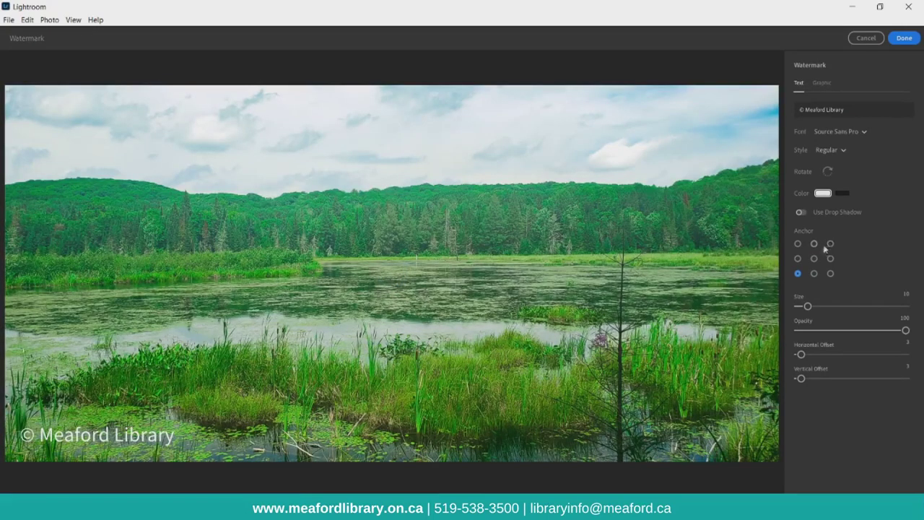
Try the text watermark at the center, middle-right and lower-right anchors, then in black and back in white.
left_click(814, 259)
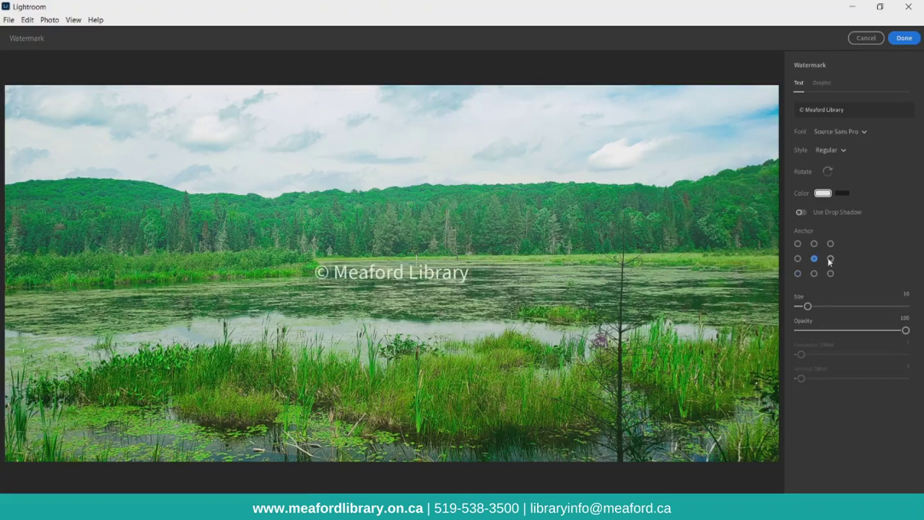
left_click(830, 259)
left_click(831, 274)
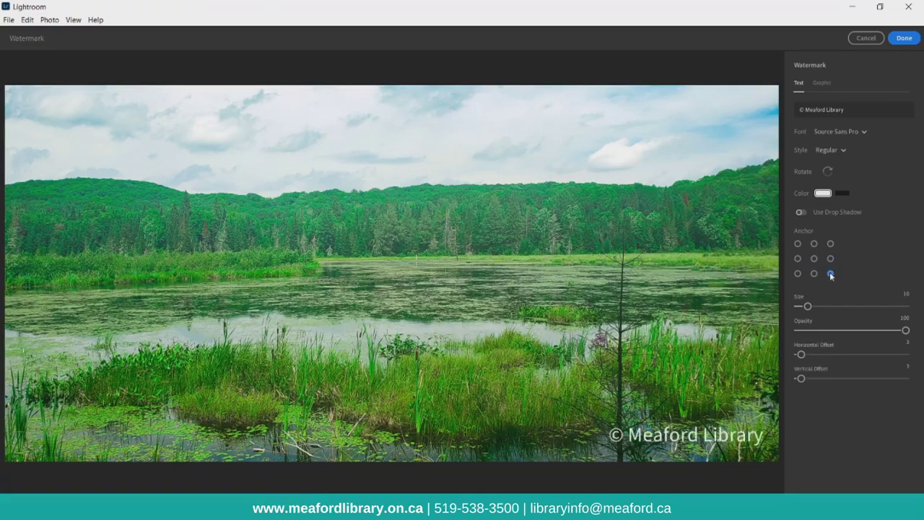
left_click(842, 194)
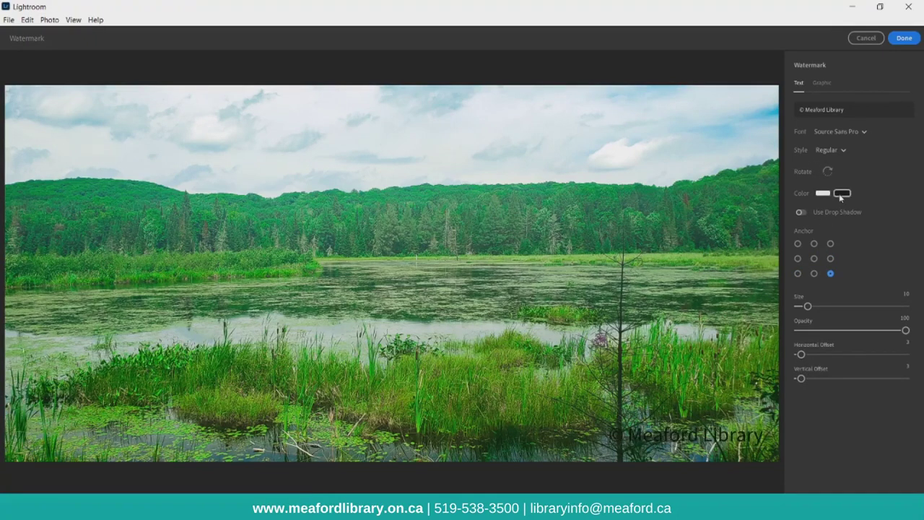
left_click(829, 193)
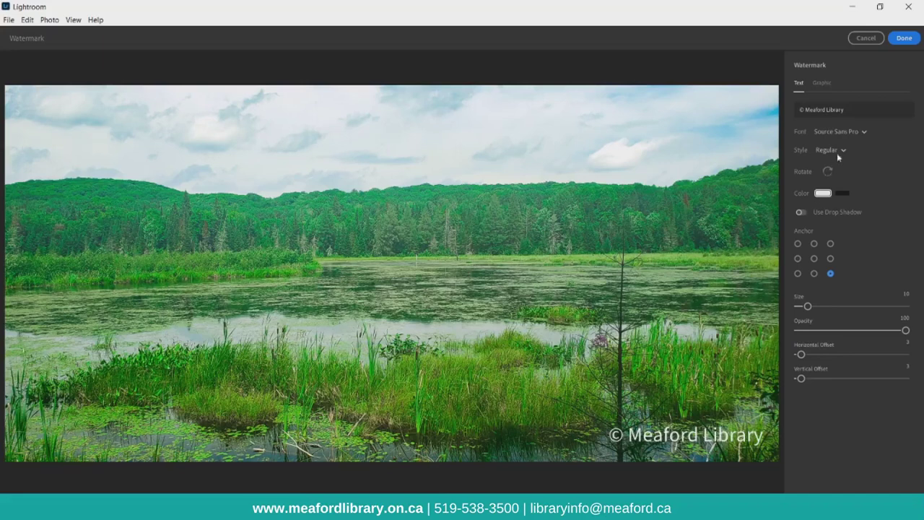
Change the watermark text to "© Let's Get Technical".
left_click(854, 108)
left_click(854, 108)
left_click_drag(843, 109, 814, 109)
key("BackSpace")
type("Let's Get Technical")
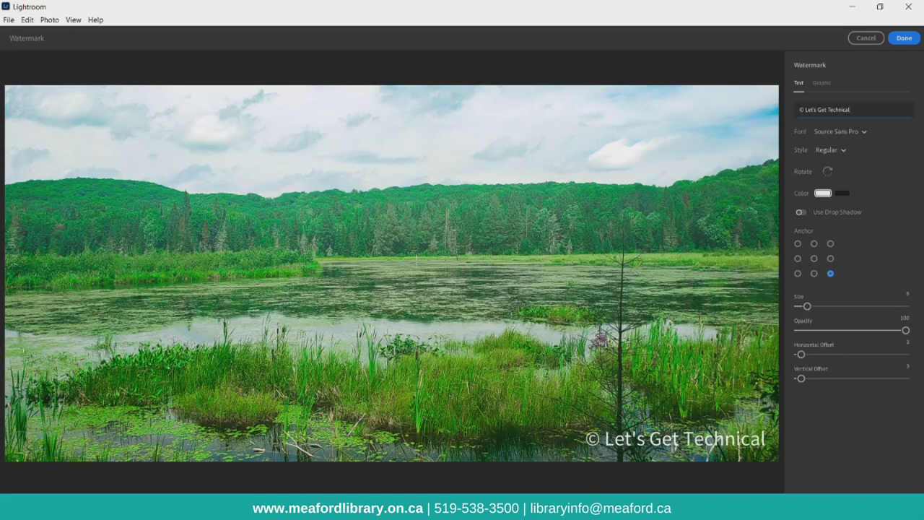
Switch to a graphic watermark and browse Downloads and Documents for its image, ending in Documents.
left_click(829, 85)
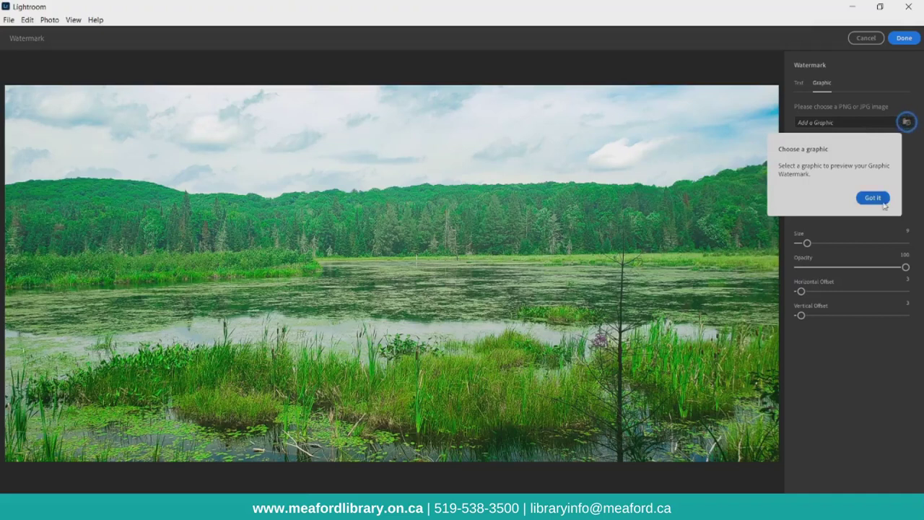
left_click(872, 198)
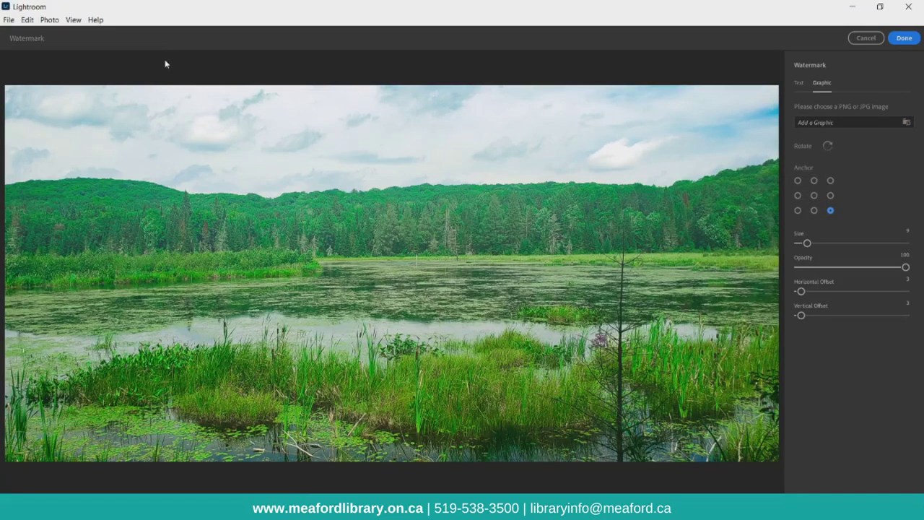
left_click(906, 122)
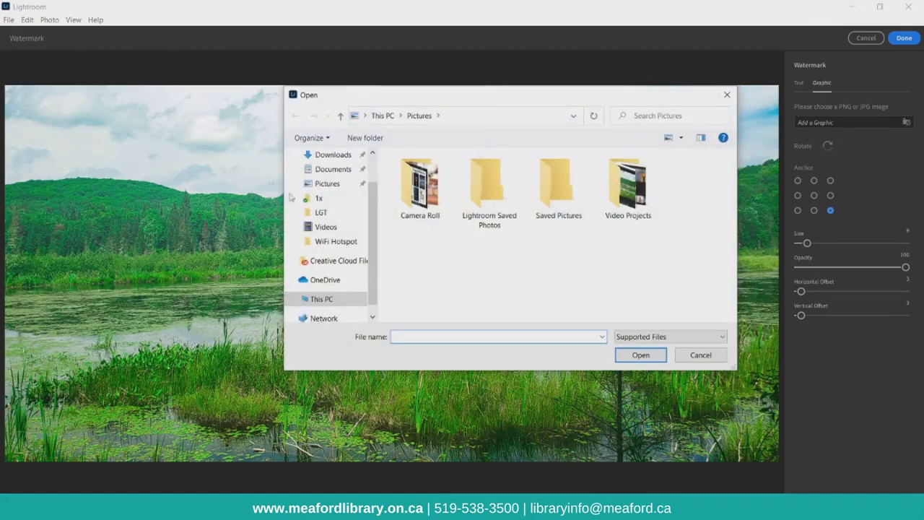
scroll(336, 190, "up", 2)
left_click(332, 192)
scroll(485, 196, "down", 5)
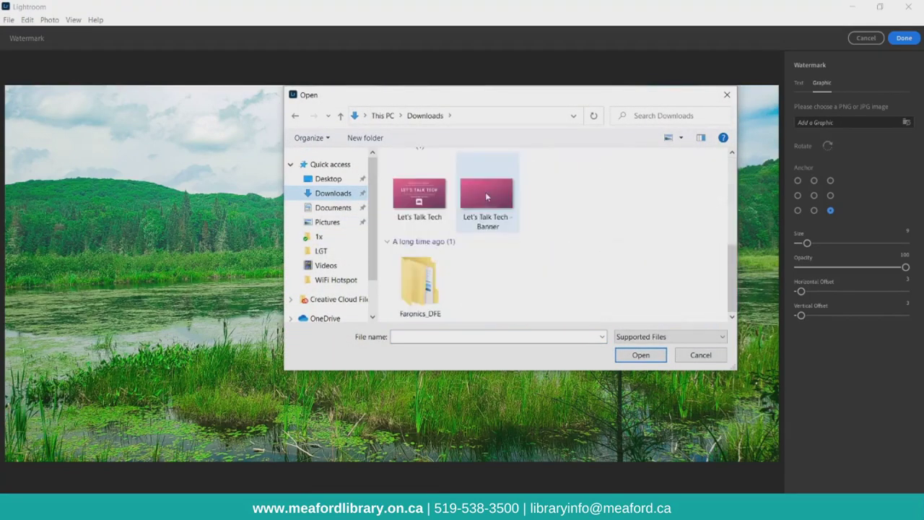
scroll(485, 196, "up", 5)
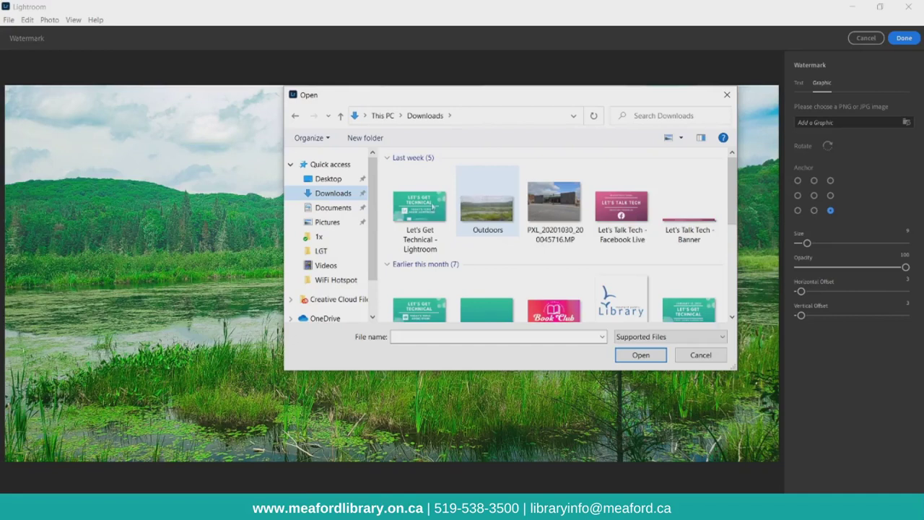
left_click(329, 208)
left_click(326, 221)
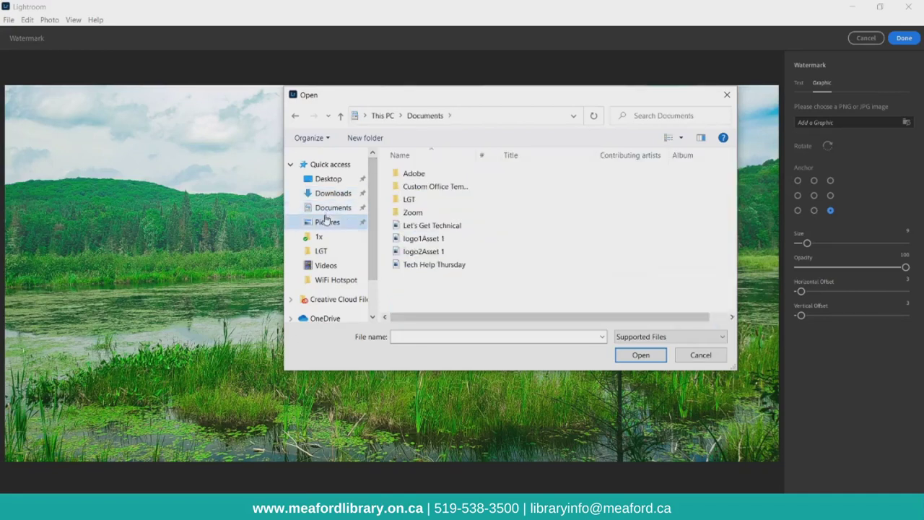
left_click(330, 208)
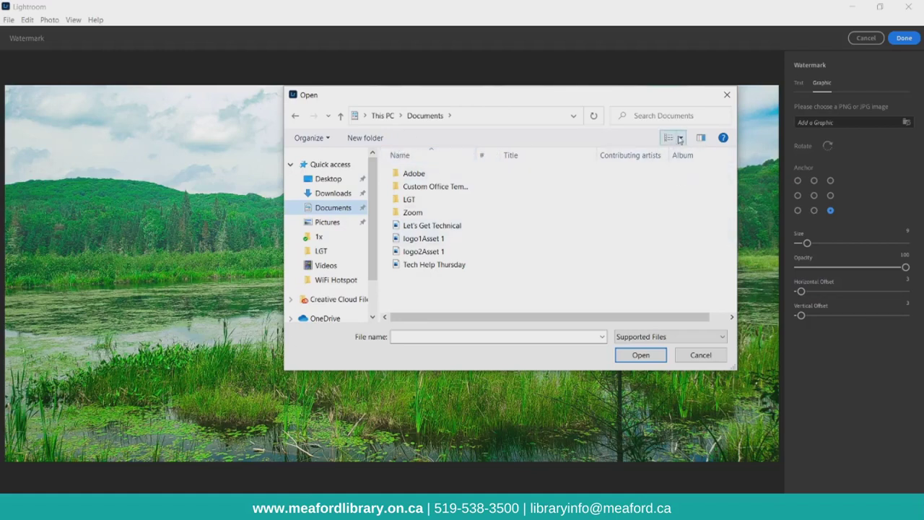
Display the Documents files as thumbnails and load logo2Asset 1 as the watermark graphic.
left_click(680, 139)
left_click(704, 100)
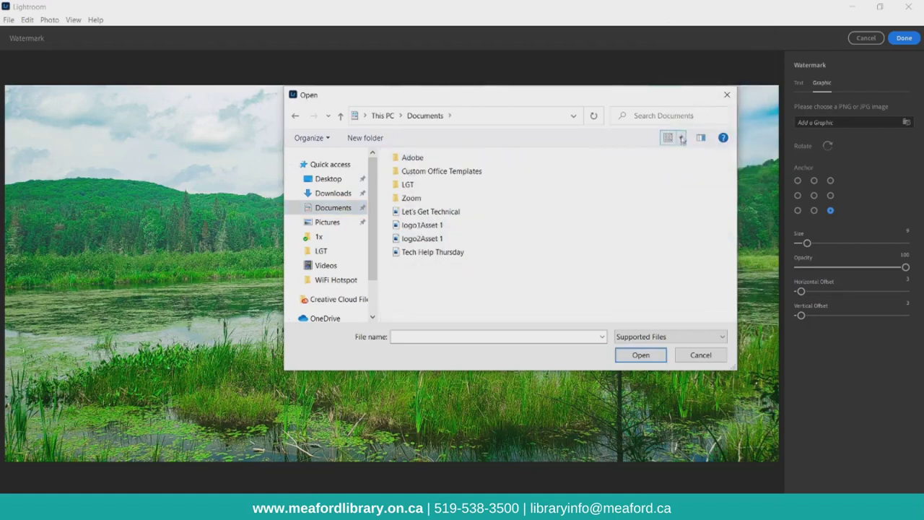
left_click(683, 138)
left_click(697, 97)
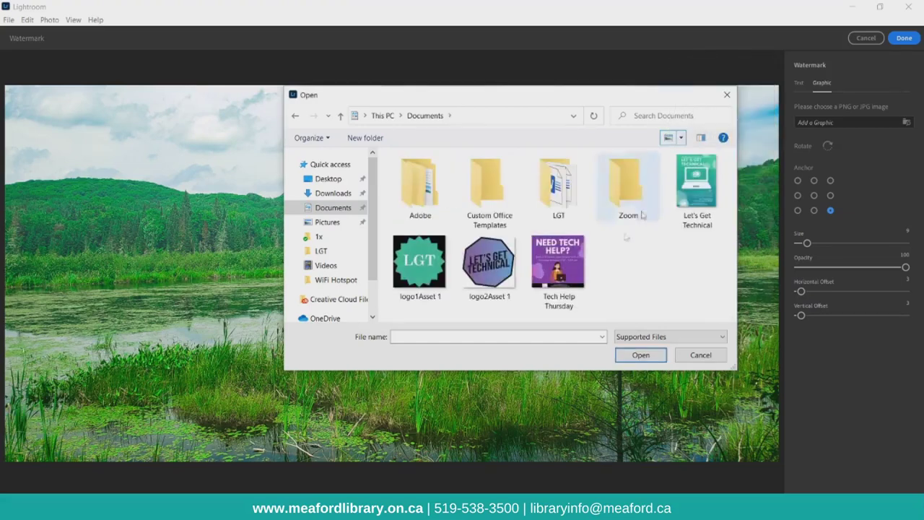
double_click(477, 263)
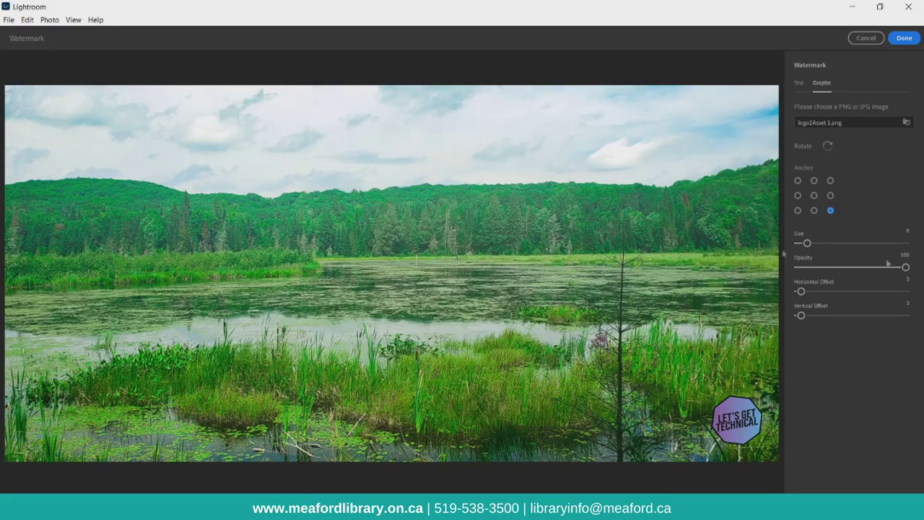
Try the logo watermark at the center, middle-left and lower-left anchors, and discard all watermark changes.
left_click(813, 195)
left_click(798, 195)
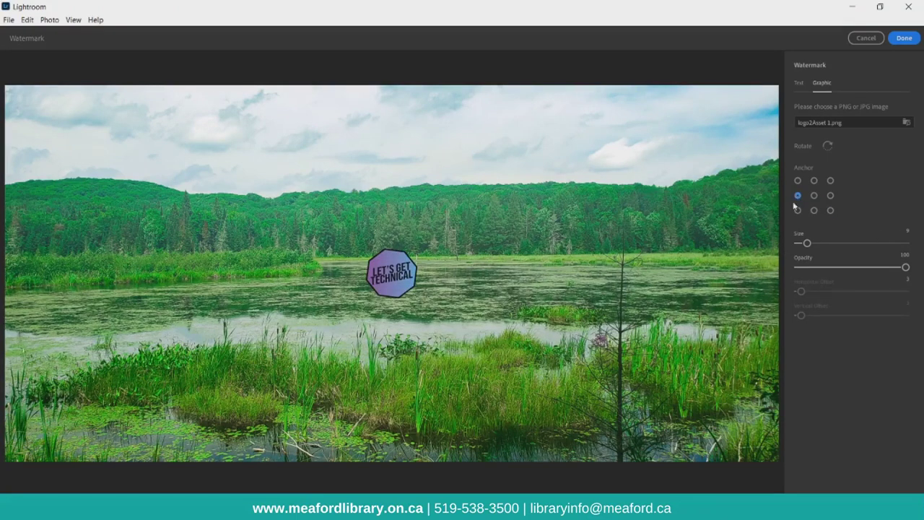
left_click(798, 210)
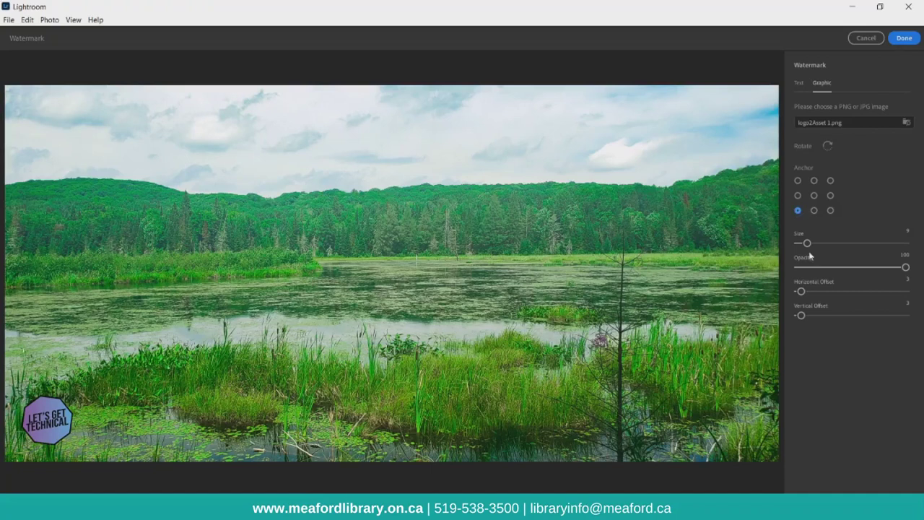
left_click(865, 38)
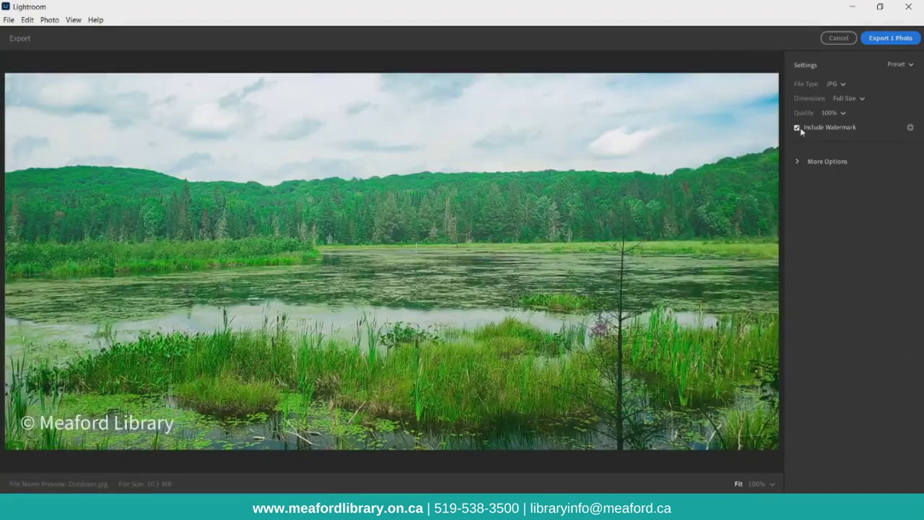
Exclude the watermark and export the photo as a full-size JPG to the Lightroom Saved Photos folder.
left_click(797, 127)
left_click(797, 128)
left_click(894, 39)
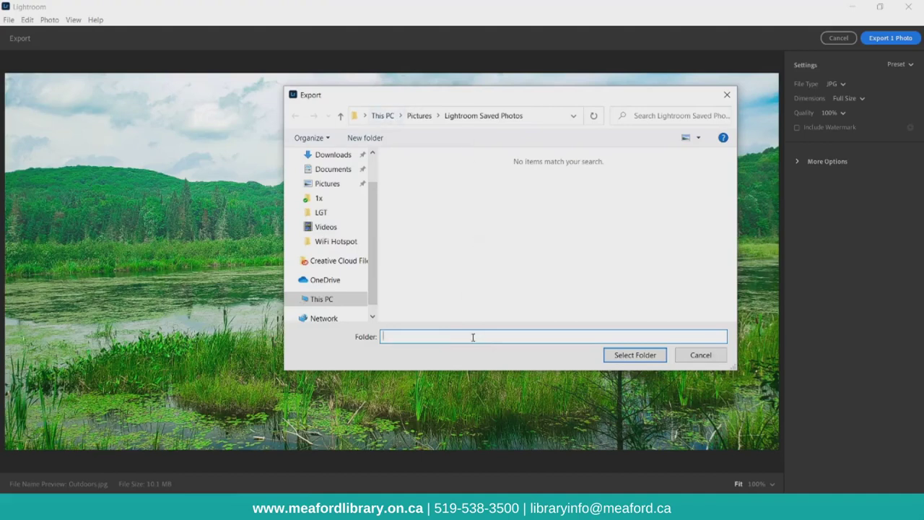
left_click(625, 353)
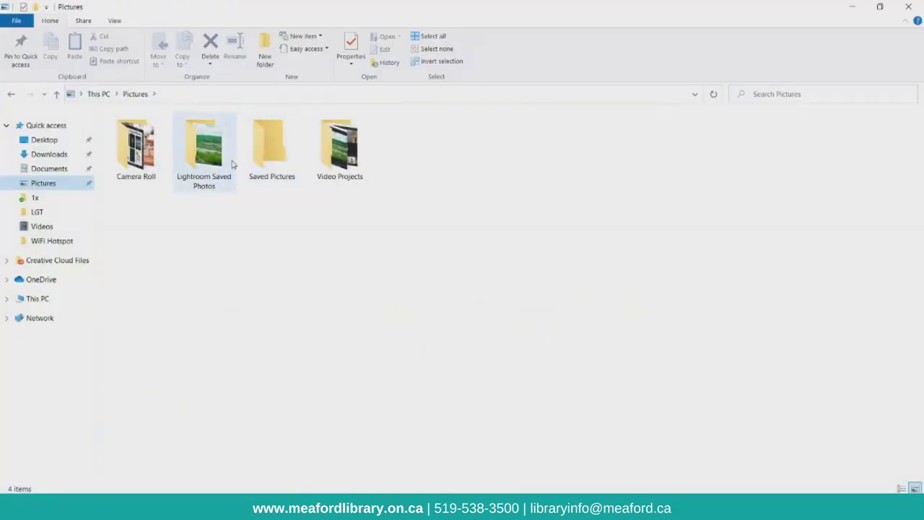
In File Explorer, open the exported Outdoors photo from the Lightroom Saved Photos folder to check it.
left_click(232, 164)
double_click(233, 165)
left_click(160, 168)
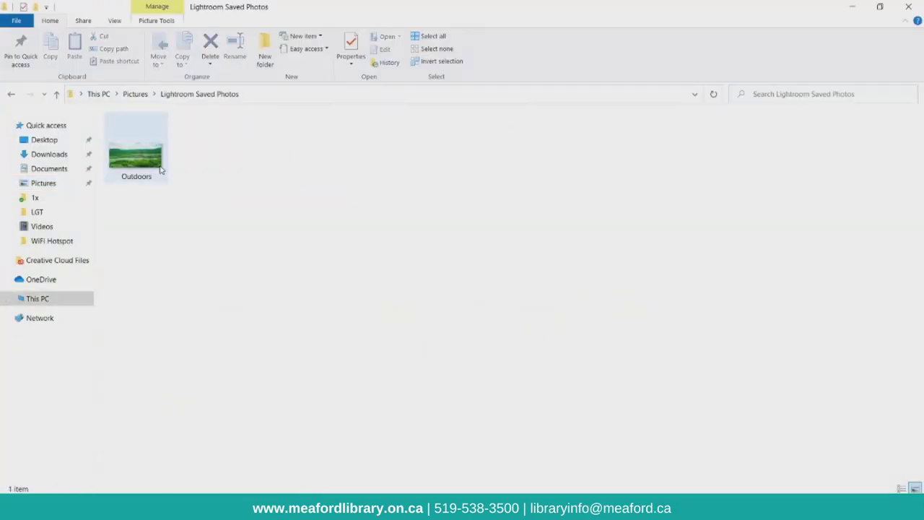
double_click(166, 159)
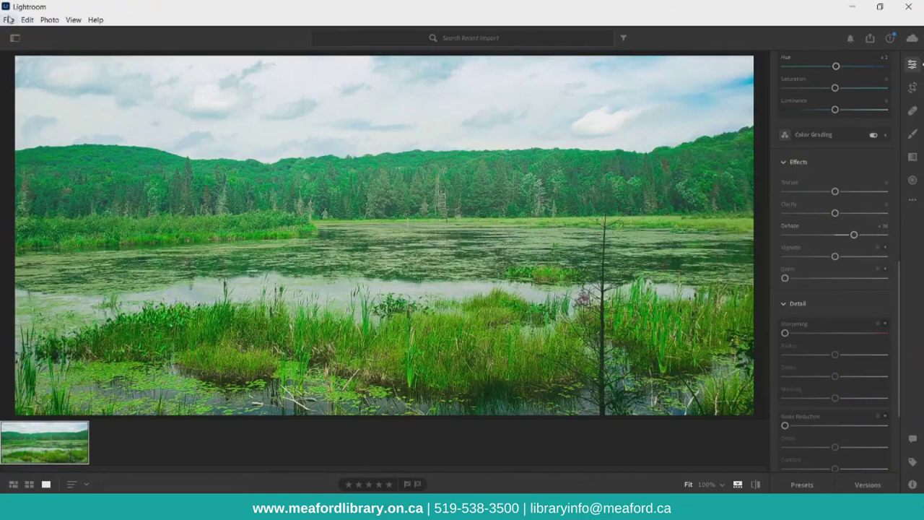
Return to Lightroom, open the Learn page and reveal the photo library navigation.
left_click(37, 21)
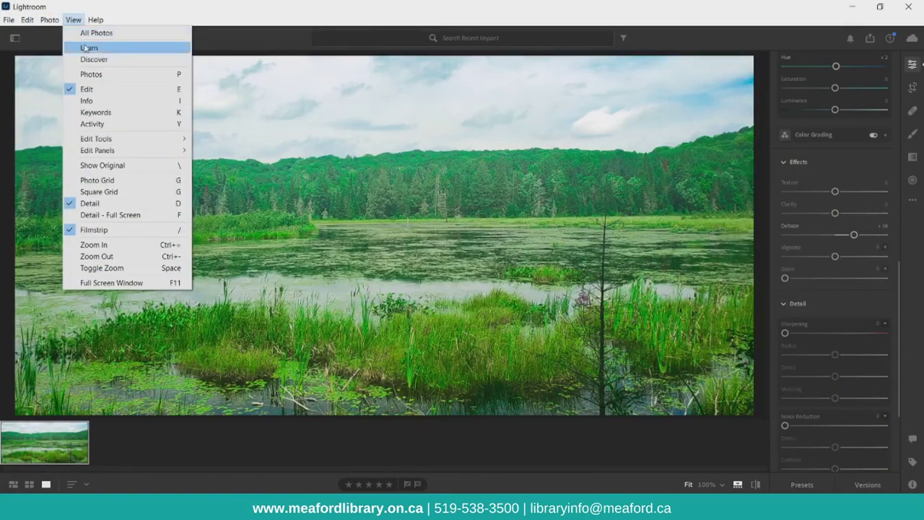
left_click(83, 43)
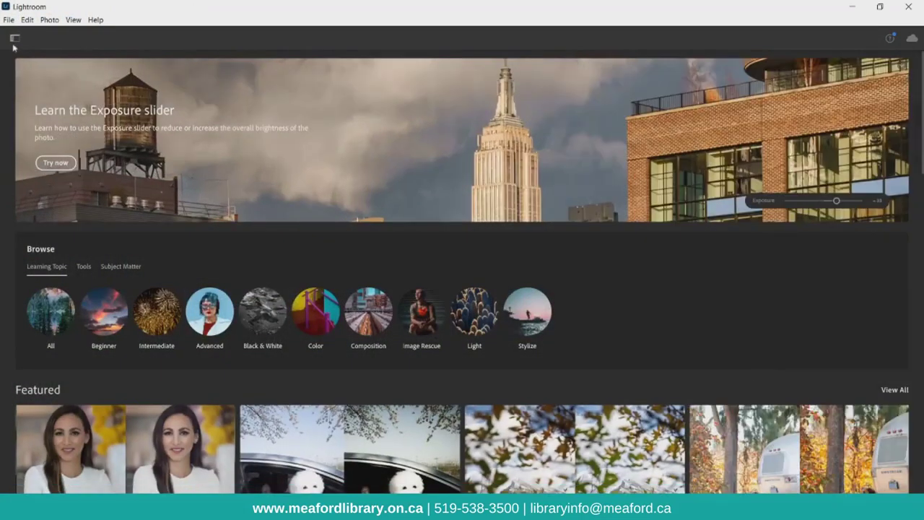
left_click(15, 38)
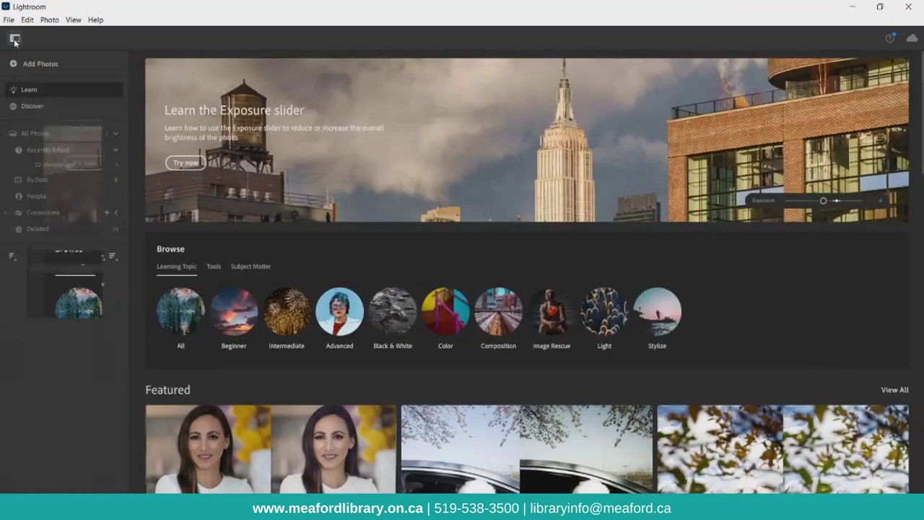
left_click(116, 135)
left_click(115, 137)
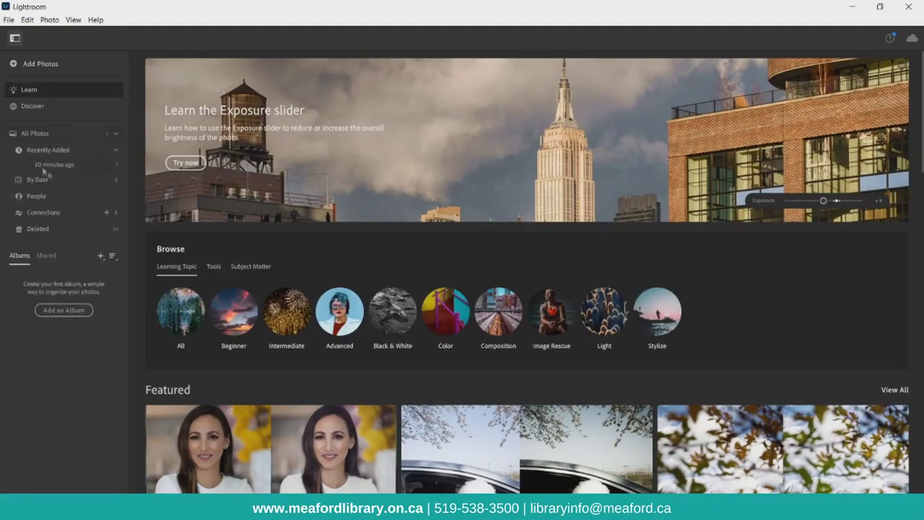
Import the library building photo PXL_20201030_200045716.MP.jpg without assigning it to an album.
left_click(46, 68)
double_click(544, 210)
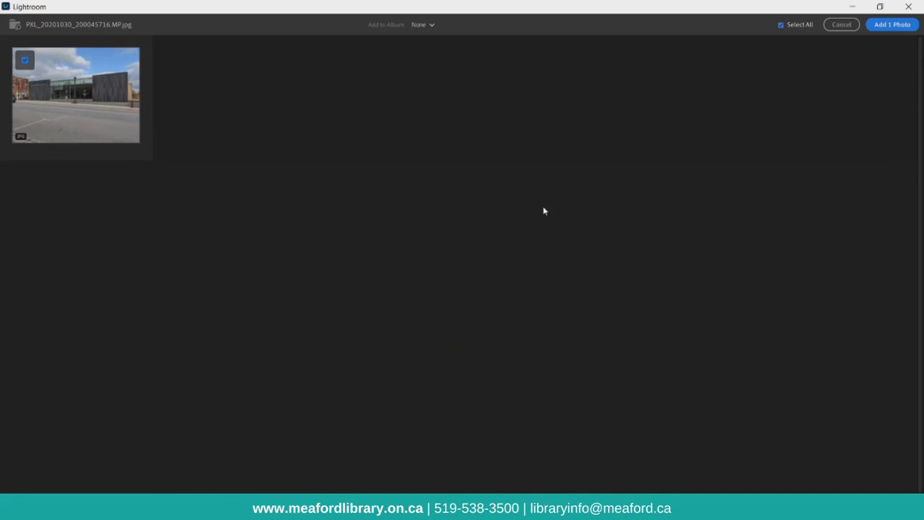
left_click(909, 26)
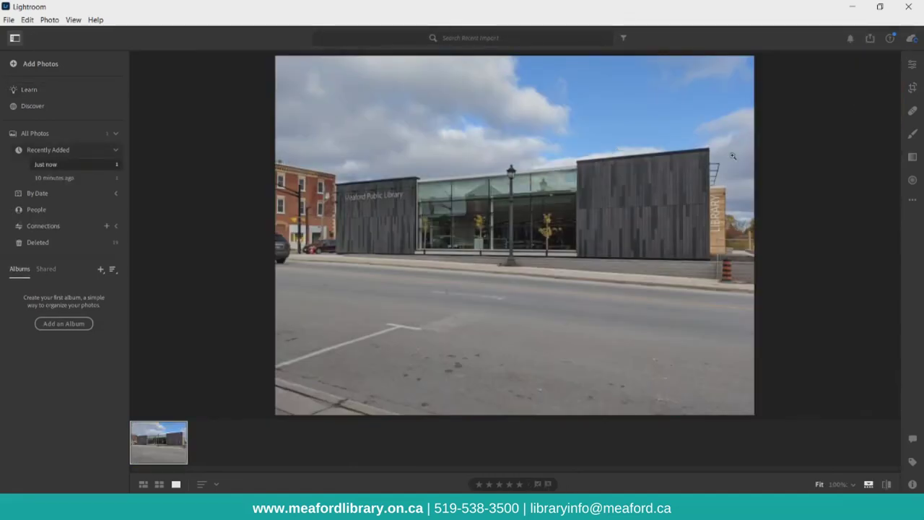
Crop the library photo to trim all sides, cutting away part of the neighbouring brick building and the road in the foreground.
left_click(916, 89)
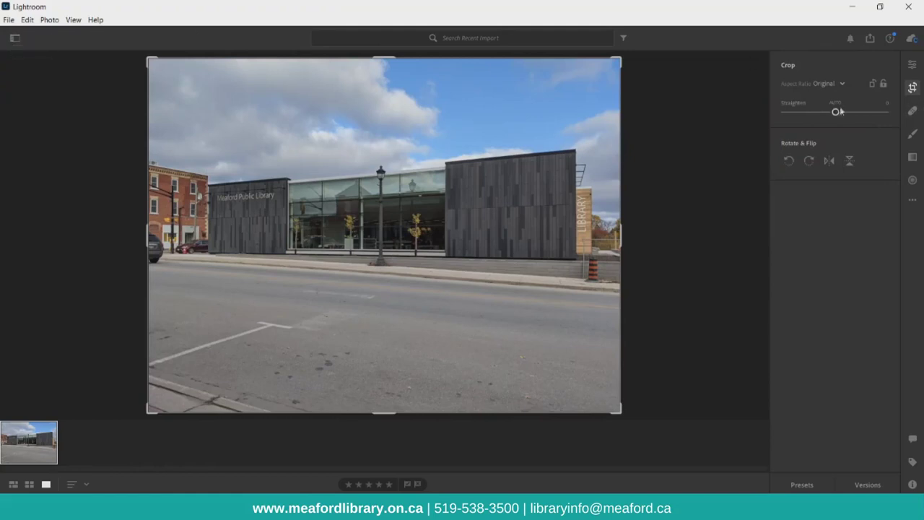
left_click_drag(618, 410, 602, 396)
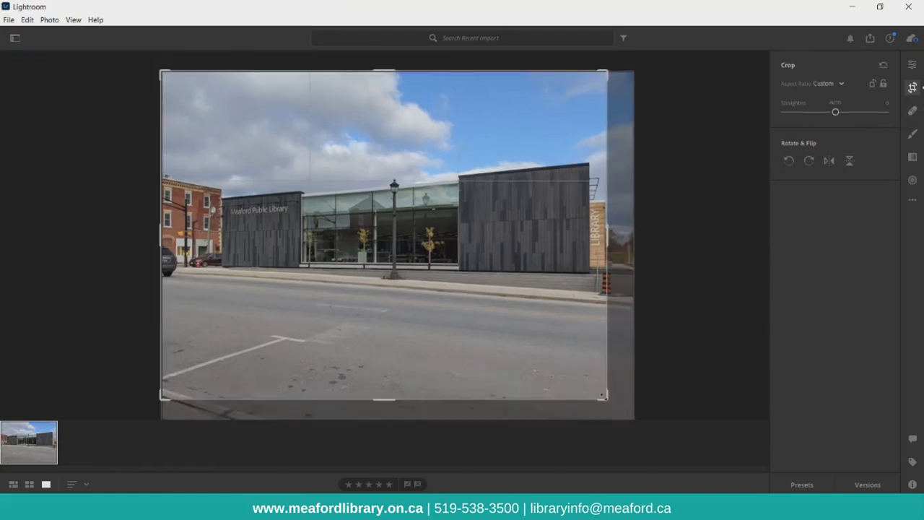
left_click_drag(161, 72, 187, 83)
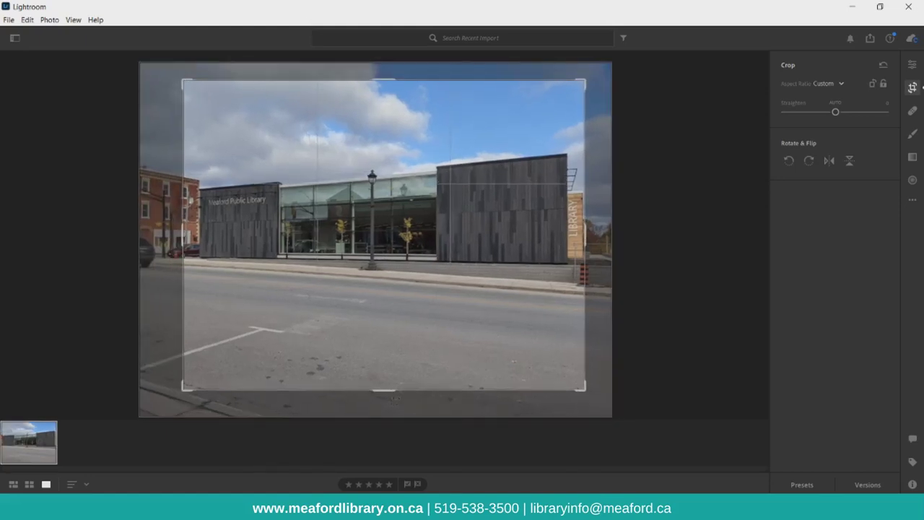
left_click_drag(395, 393, 395, 379)
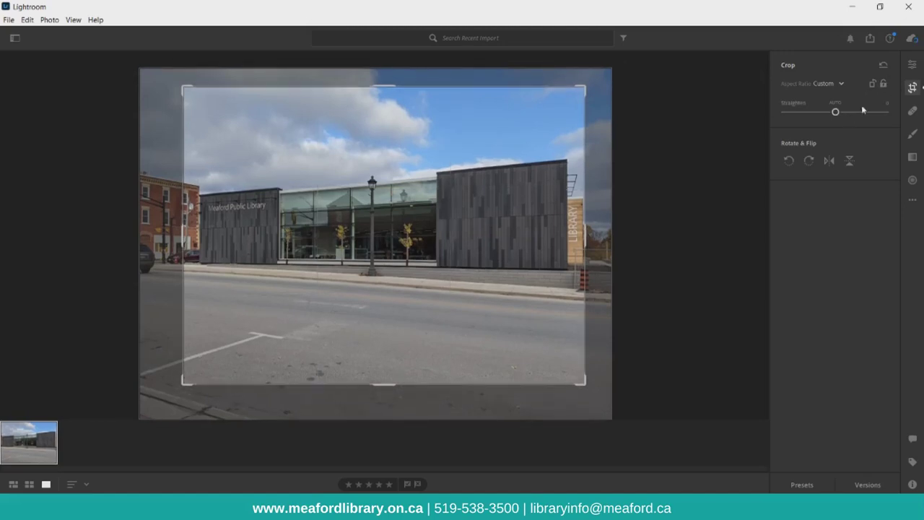
Try tilting the photo with the Straighten adjustment, and reset the angle to 0.
left_click_drag(839, 113, 835, 116)
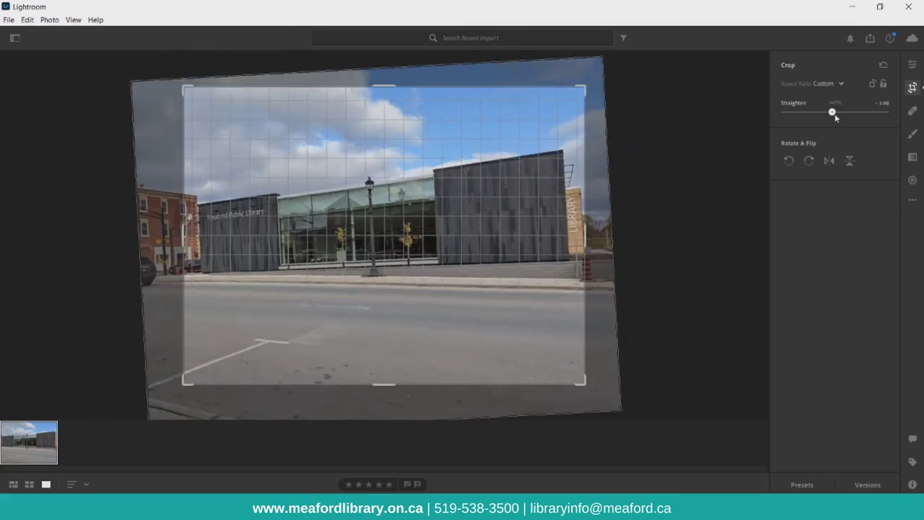
left_click(882, 103)
type("0")
key("Return")
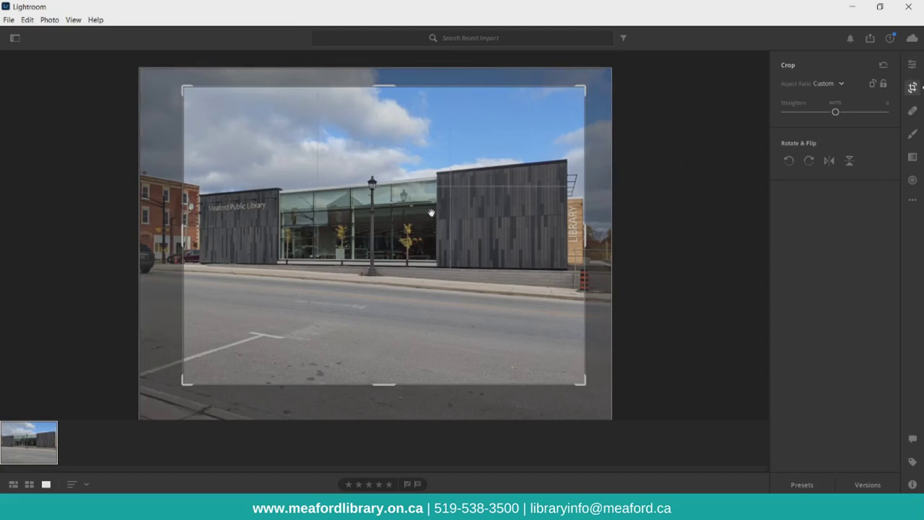
Remove the white parking line from the road with the Healing Brush, adjusting the sampled source area to clean asphalt beside it.
left_click(912, 65)
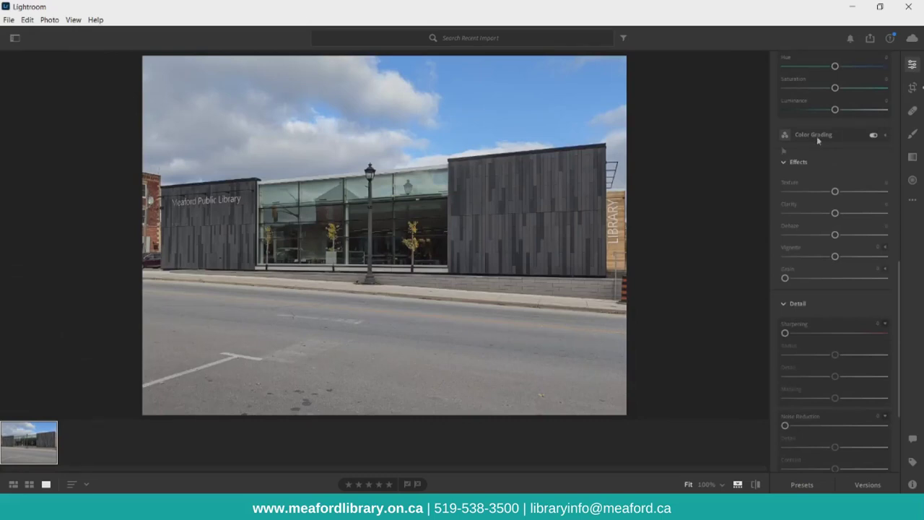
left_click(914, 113)
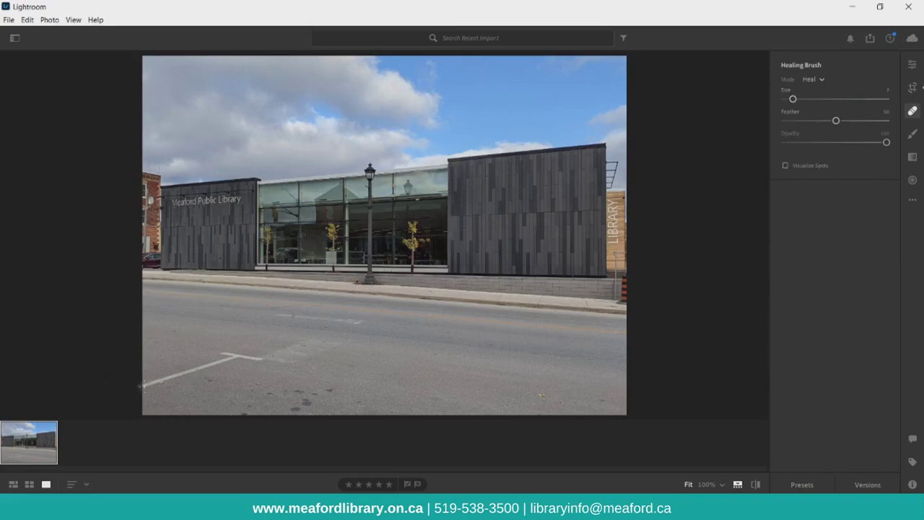
mouse_move(138, 385)
left_mouse_down()
mouse_move(240, 353)
mouse_move(217, 348)
mouse_move(265, 359)
left_mouse_up()
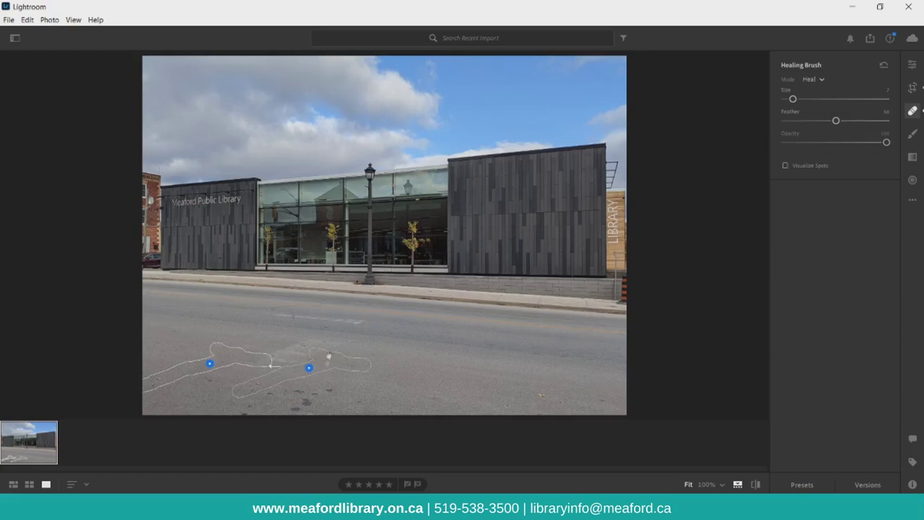
left_click_drag(309, 369, 311, 370)
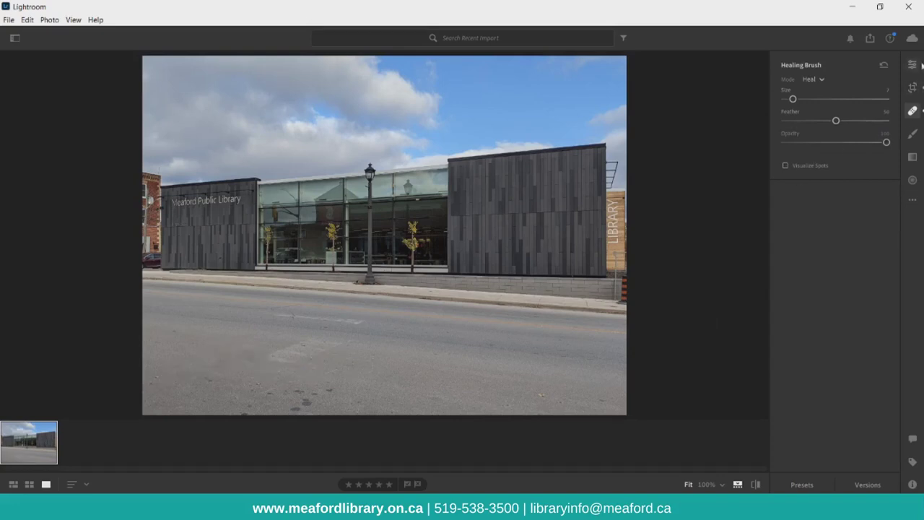
left_click(919, 65)
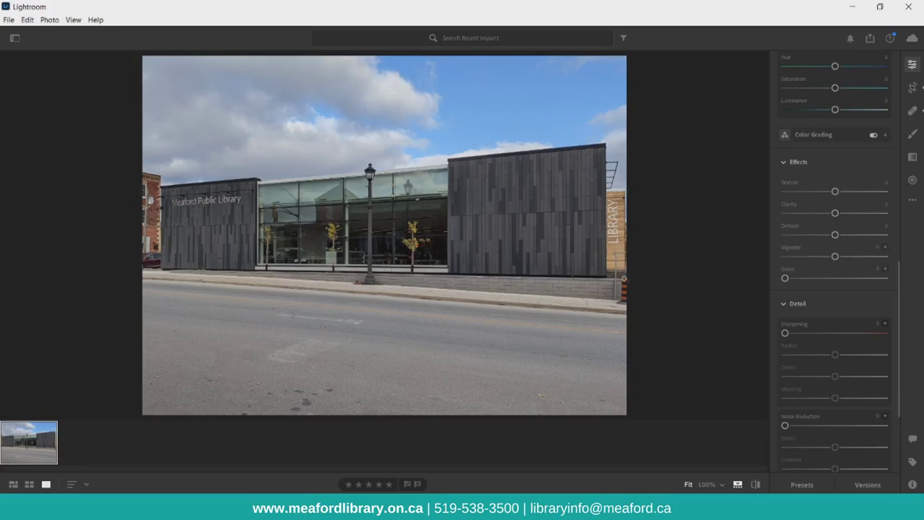
Try to remove the orange traffic barrel beside the library with the Healing Brush, sampling from the building, and undo it.
left_click(915, 111)
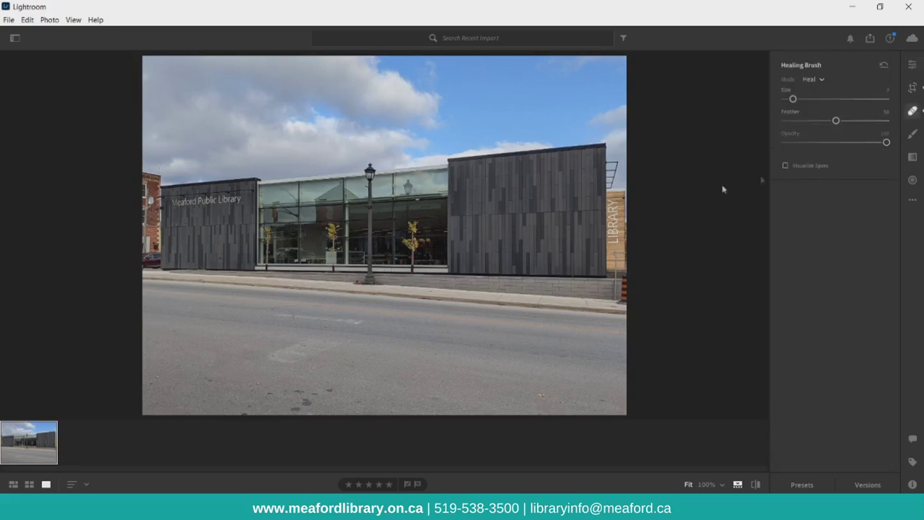
left_click_drag(617, 253, 619, 296)
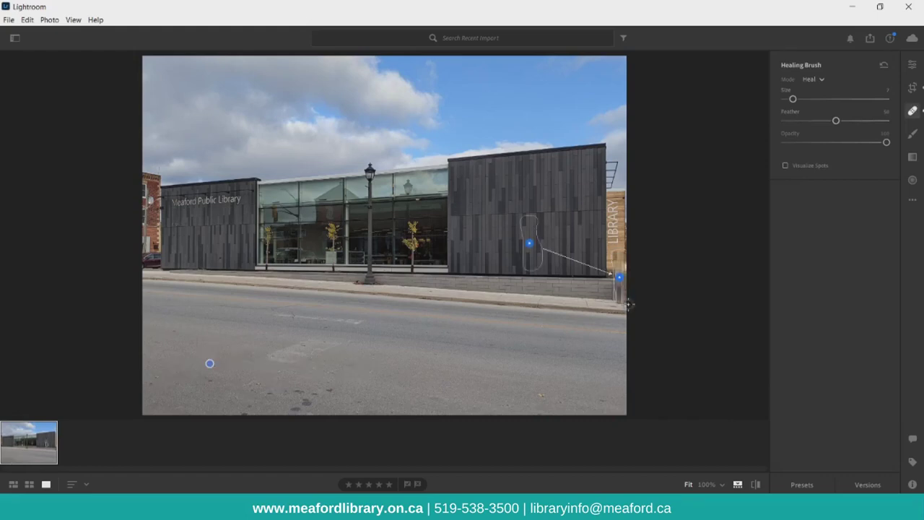
left_click_drag(529, 244, 552, 280)
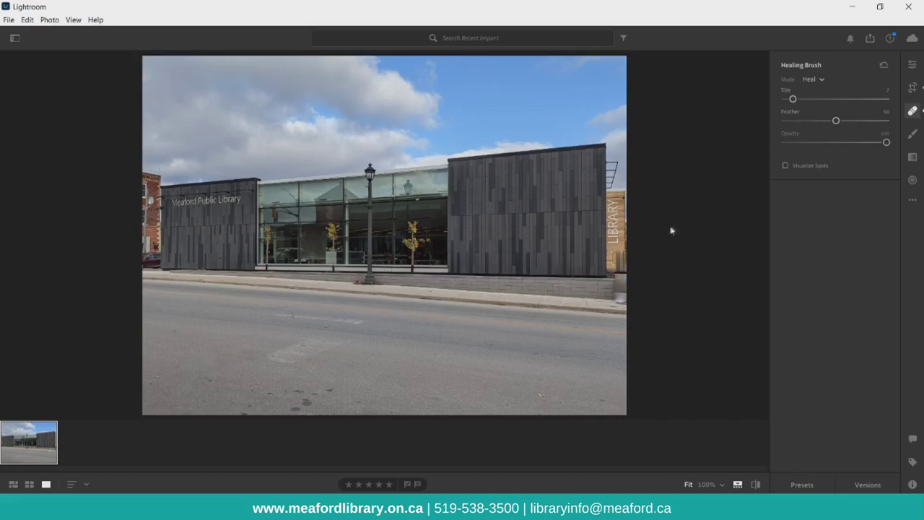
key("ctrl+z")
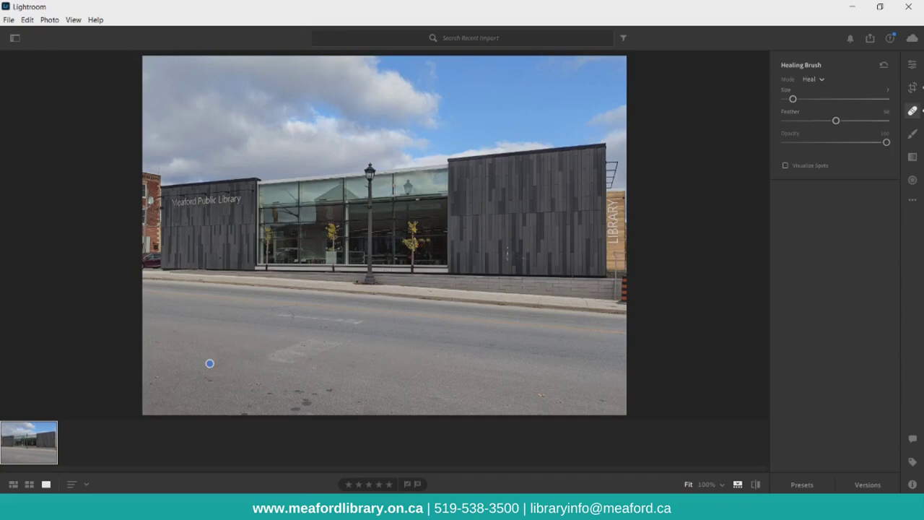
Lower the exposure slightly, set Contrast to 8, Highlights to 4 and Shadows to 7, and cool the white balance temperature a little.
left_click(915, 65)
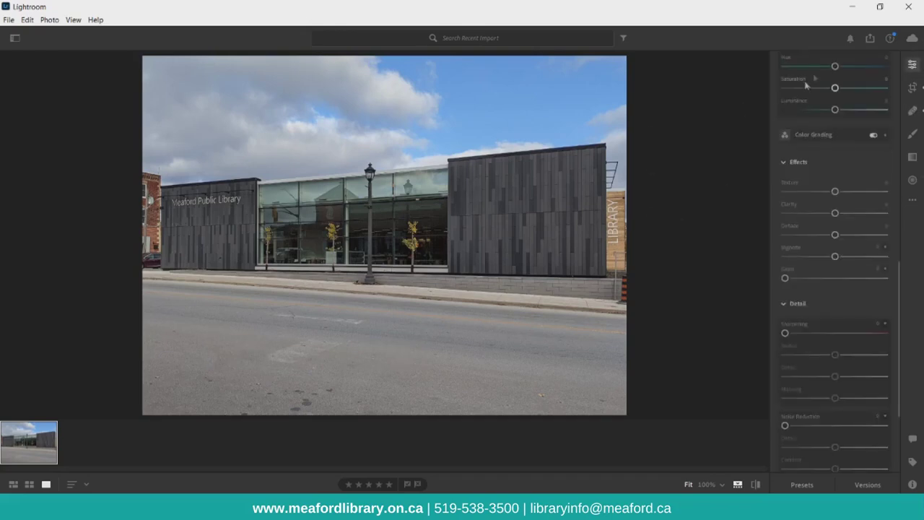
scroll(815, 94, "up", 10)
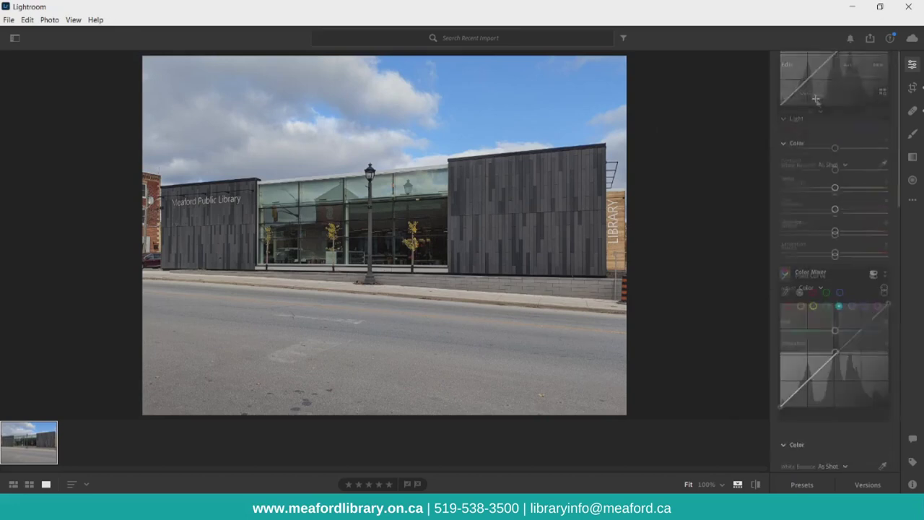
left_click(812, 375)
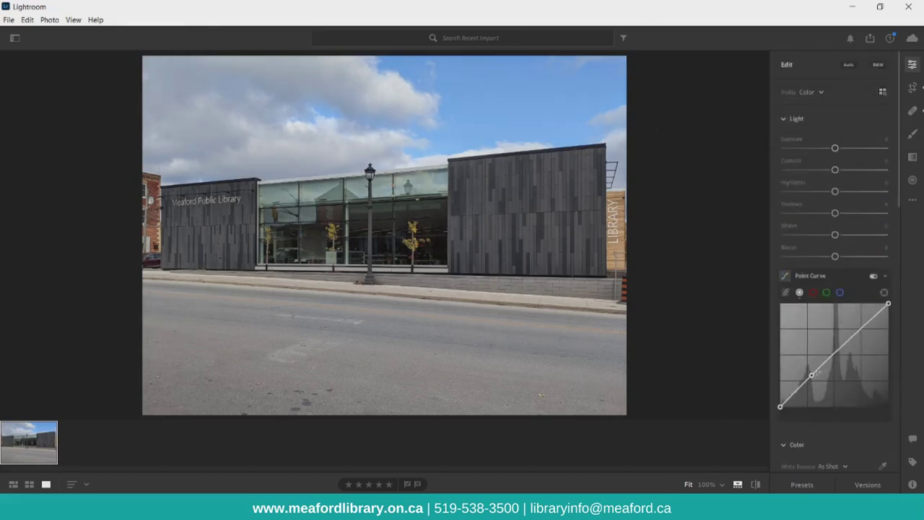
left_click(854, 333)
left_click_drag(835, 148, 834, 228)
scroll(838, 216, "down", 5)
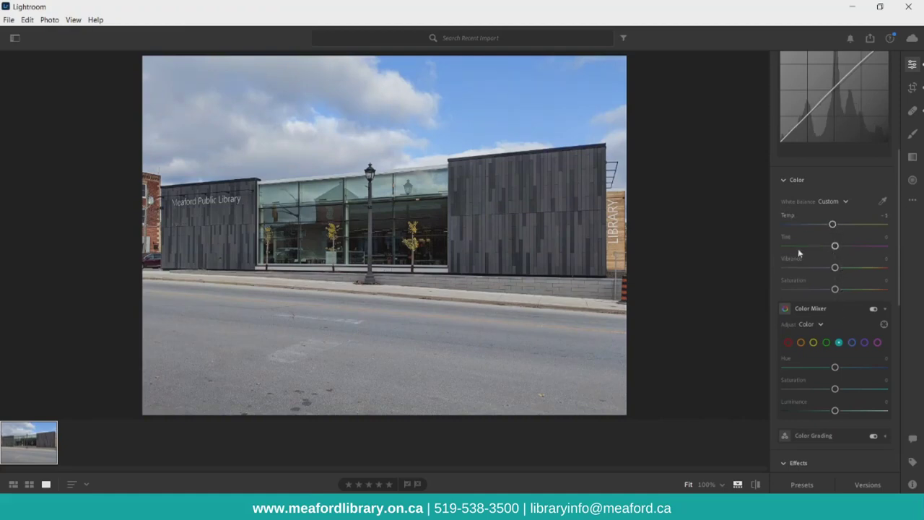
Set the hue of the yellows to +100 in the Color Mixer and the white balance temperature to +1.
left_click(827, 344)
left_click_drag(835, 368, 887, 360)
left_click_drag(832, 224, 838, 225)
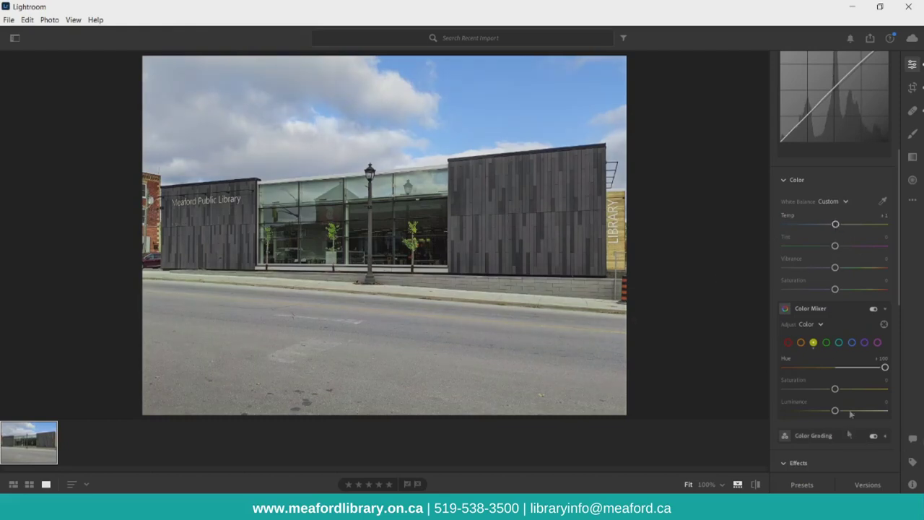
Paint a Brush adjustment over the blue sky and set its Temp to 58 and Tint to 93.
scroll(827, 350, "down", 4)
scroll(829, 379, "down", 2)
scroll(828, 377, "up", 8)
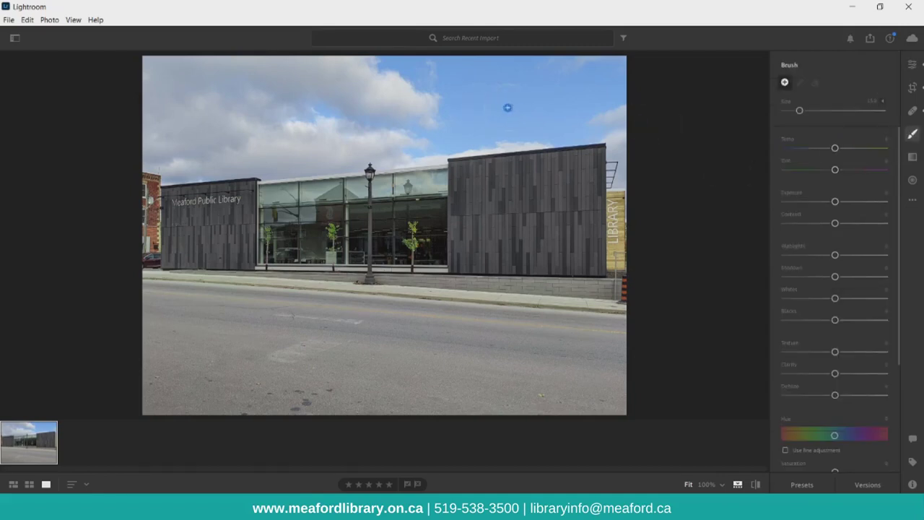
left_click(462, 116)
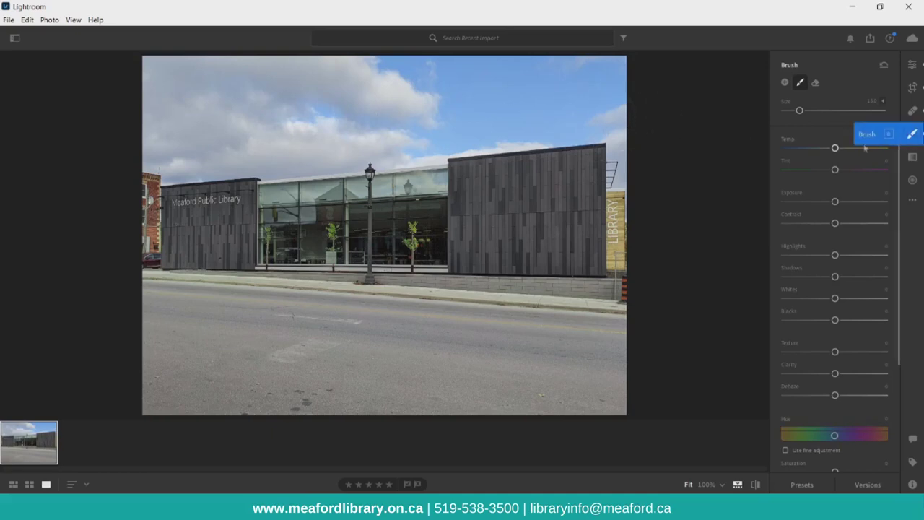
mouse_move(835, 148)
left_mouse_down()
mouse_move(864, 148)
mouse_move(881, 170)
left_mouse_up()
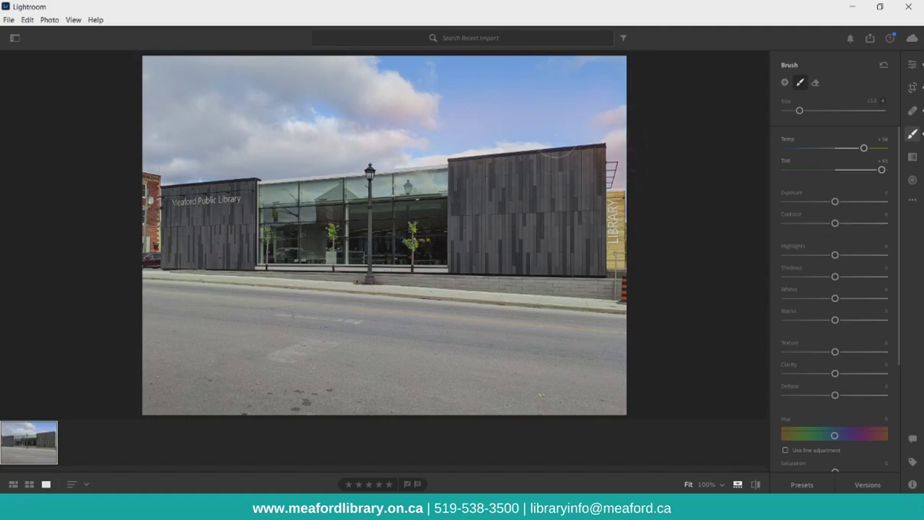
Try recolouring the brushed sky by shifting its Hue to +100.5 and then to -81.2.
left_click(835, 435)
left_click_drag(848, 436, 864, 435)
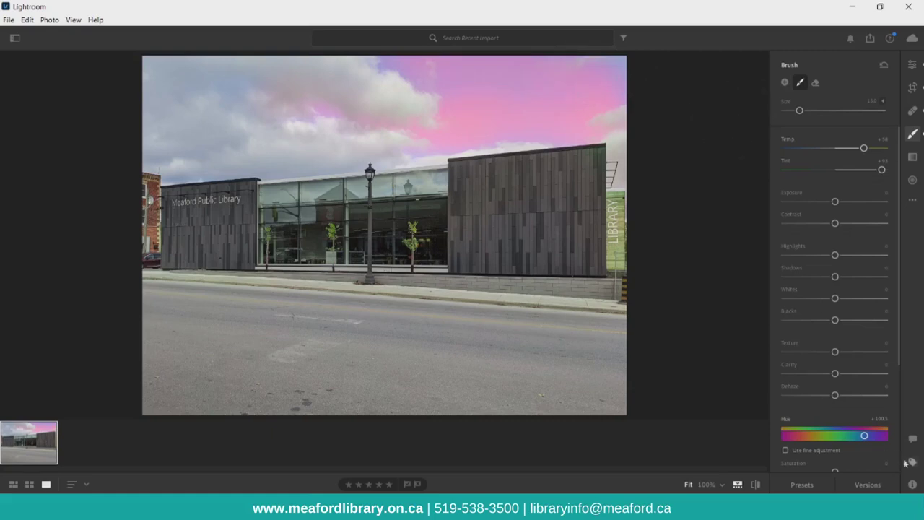
left_click_drag(865, 435, 809, 435)
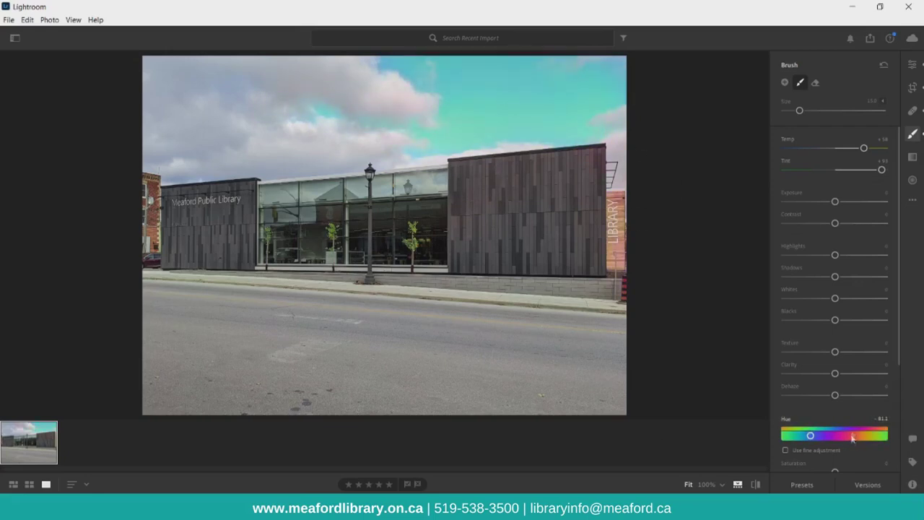
Undo the sky brush's hue shifts, additional brush strokes and tint change.
key("ctrl+z")
key("ctrl+z")
key("ctrl+z")
key("ctrl+z")
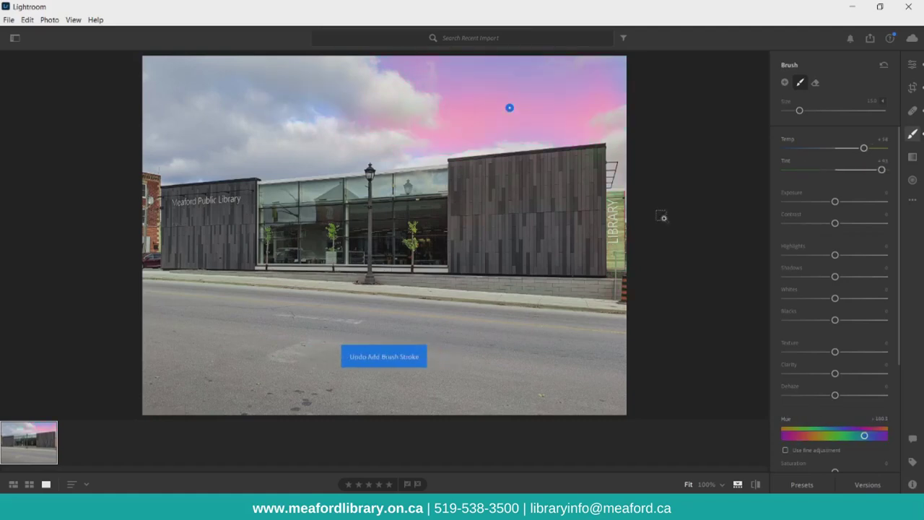
key("ctrl+z")
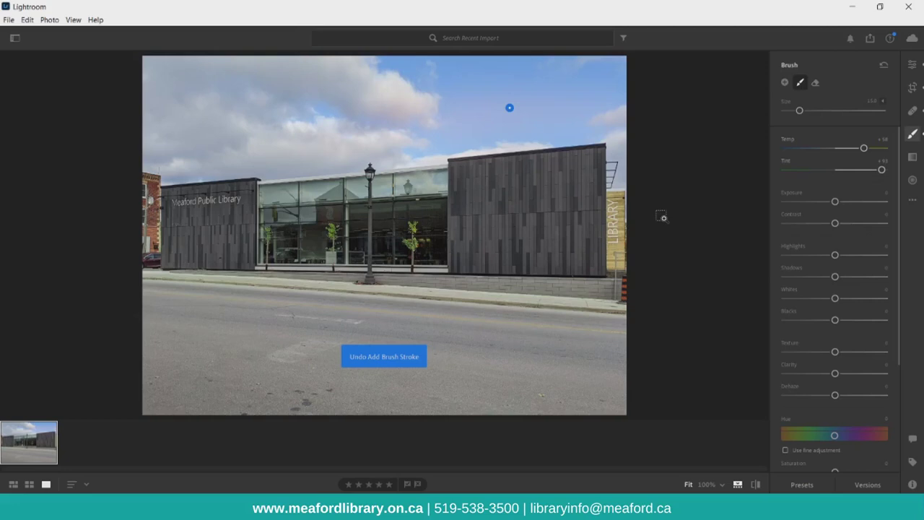
key("ctrl+z")
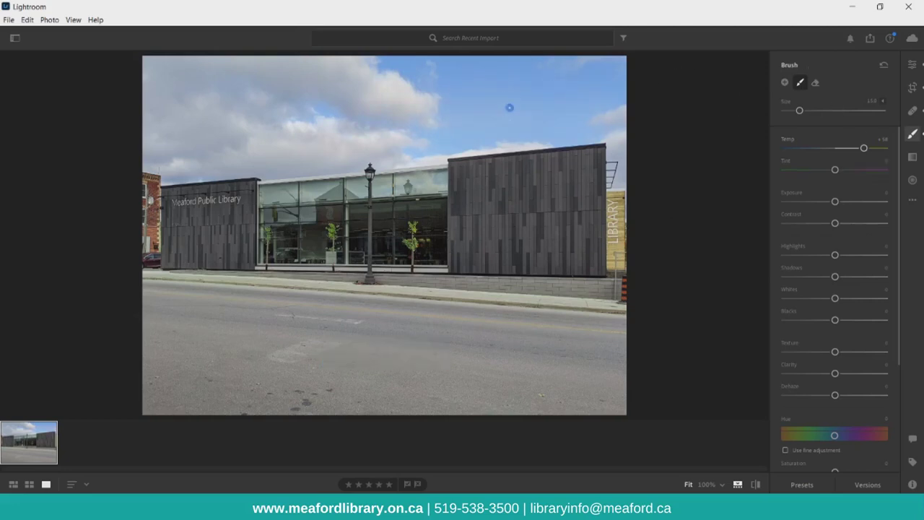
Set the sky brush's Hue to +128.1, erase the painted area, and brush a new patch of sky above the library.
left_click_drag(835, 435, 872, 436)
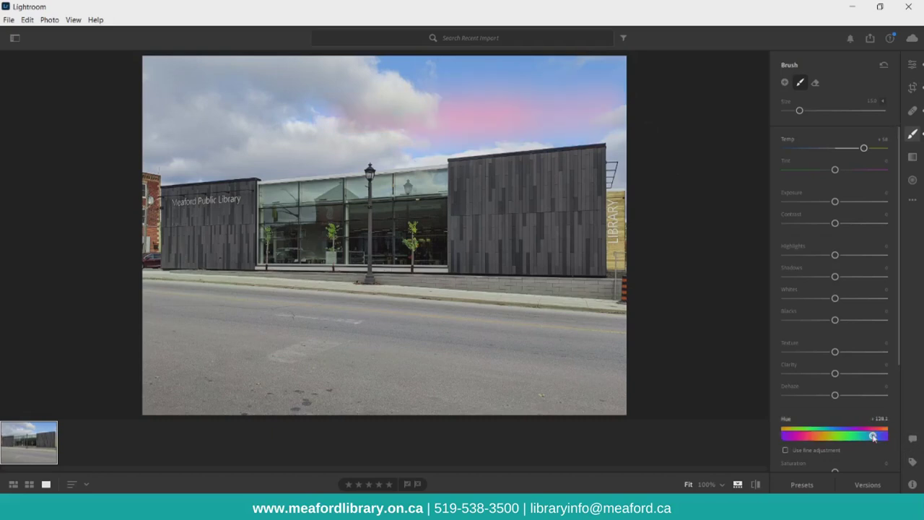
left_click(815, 82)
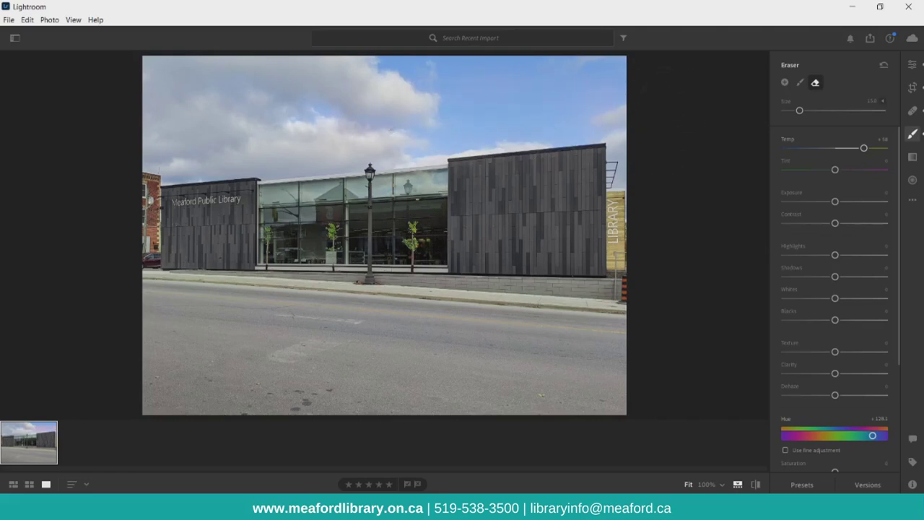
left_click(799, 83)
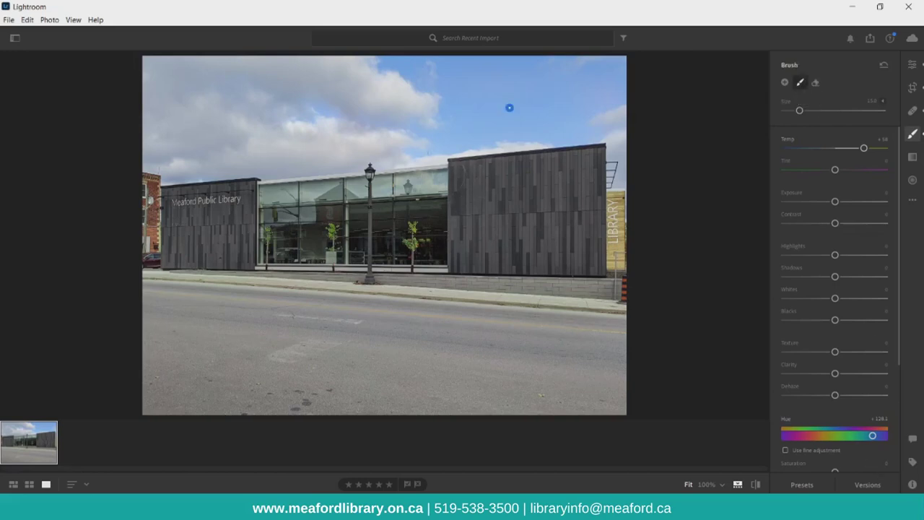
left_click_drag(588, 126, 491, 124)
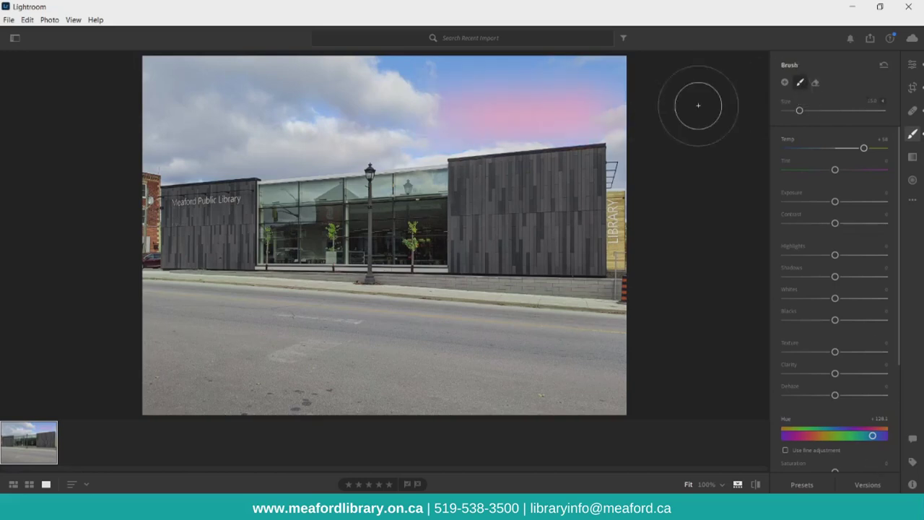
Try a second Brush adjustment on the upper sky with Temp 74, Tint -62 and Hue -95.7, undo the strokes, and return to the Edit settings.
left_click(784, 83)
left_click_drag(872, 435, 806, 435)
left_click_drag(439, 94, 651, 83)
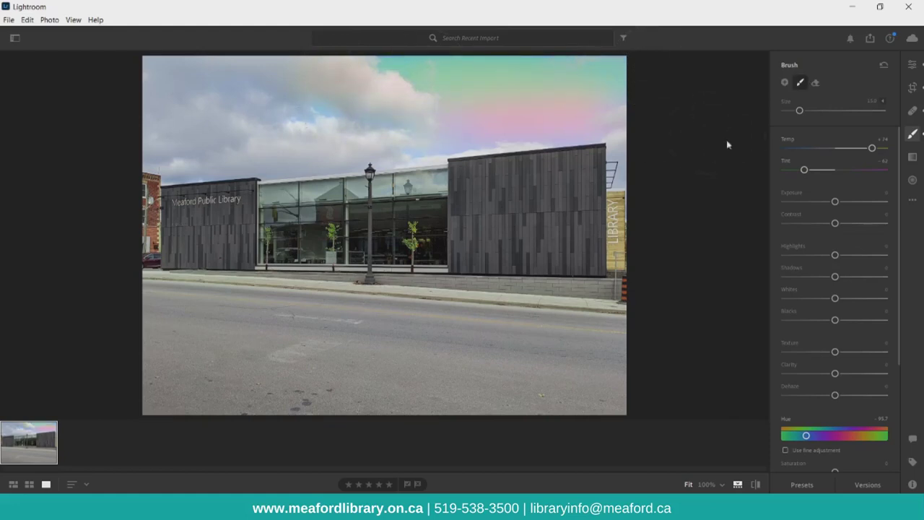
key("ctrl+z")
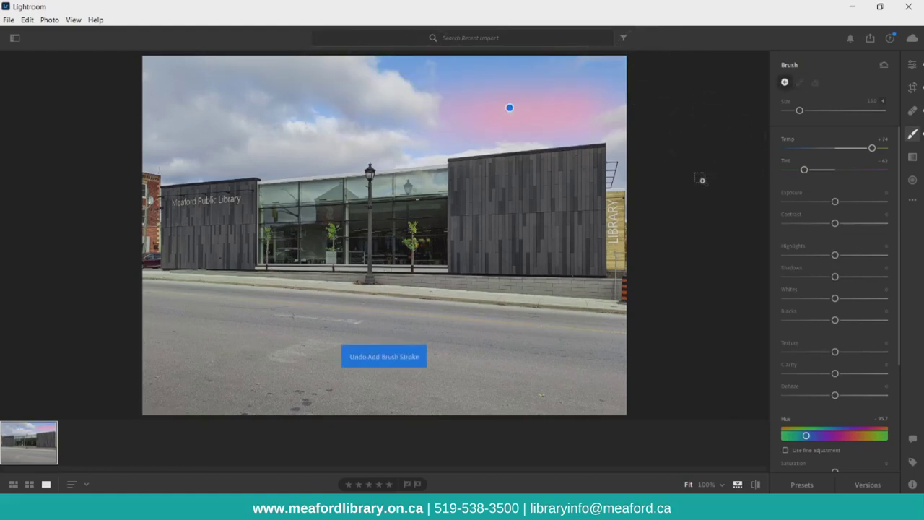
left_click(913, 66)
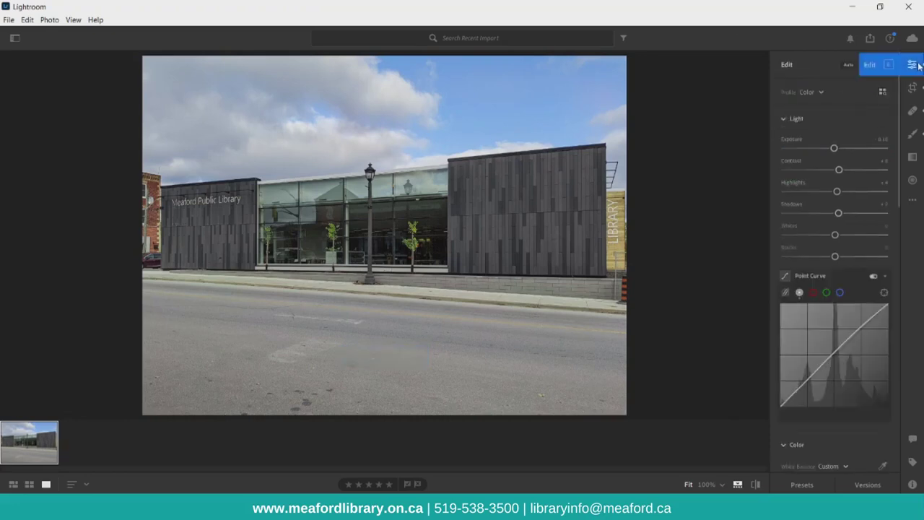
Browse the presets and preview Vignetting and B&W looks on the library photo without applying any.
left_click(802, 485)
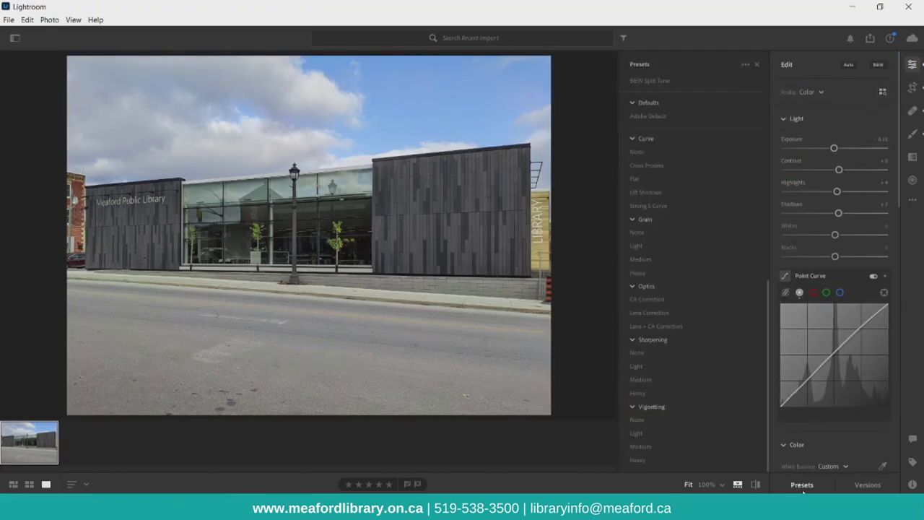
left_click(637, 85)
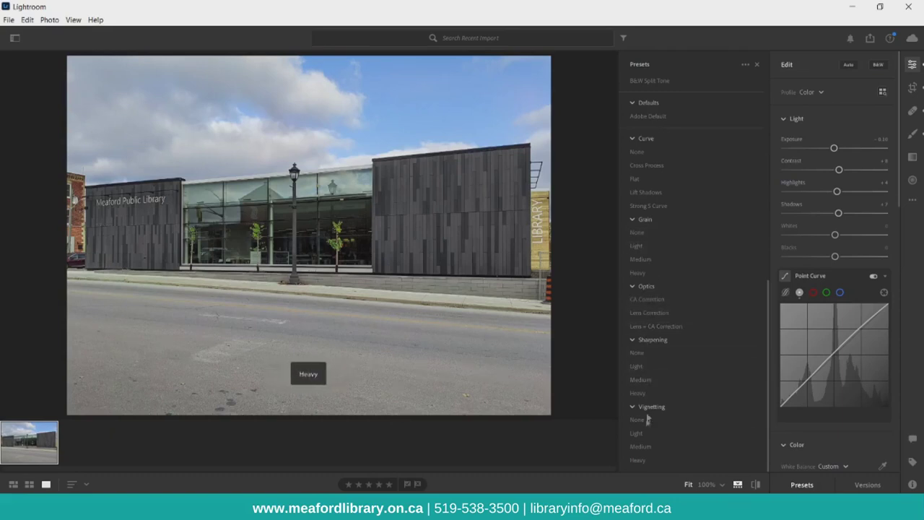
scroll(650, 388, "up", 3)
scroll(651, 387, "down", 3)
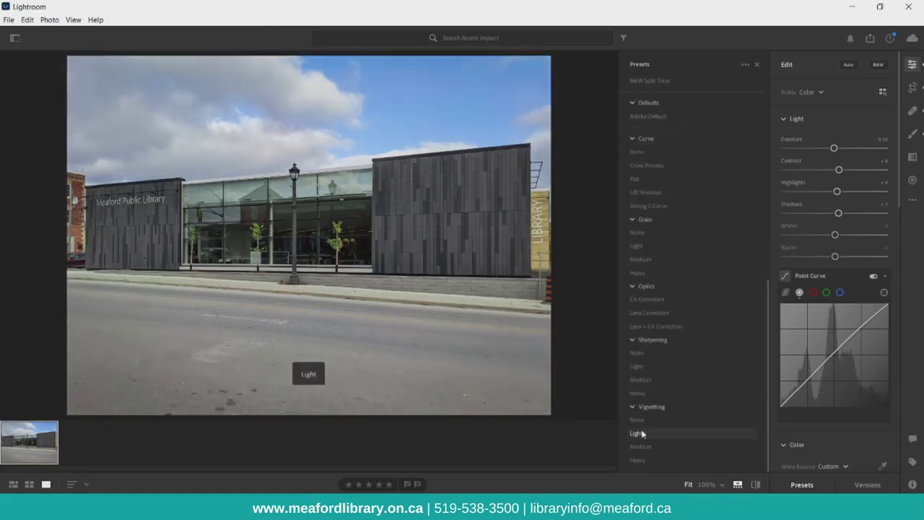
scroll(642, 404, "up", 5)
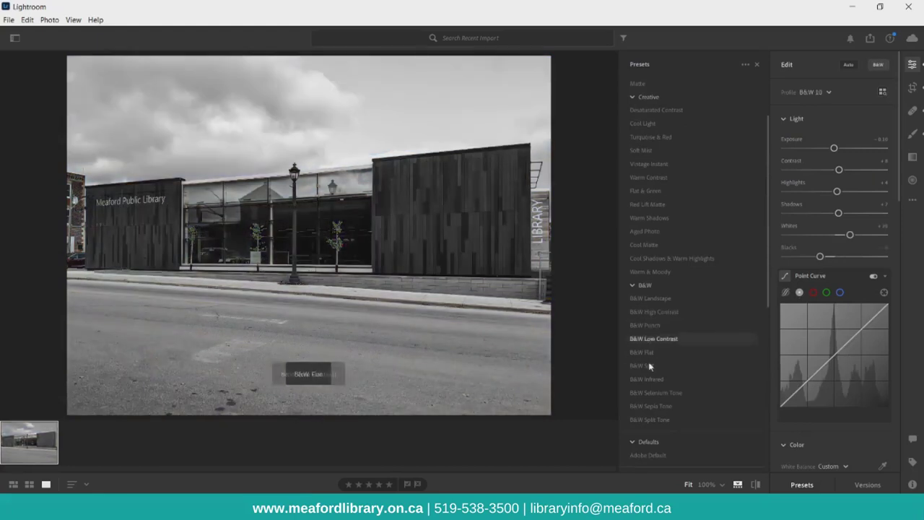
left_click(800, 483)
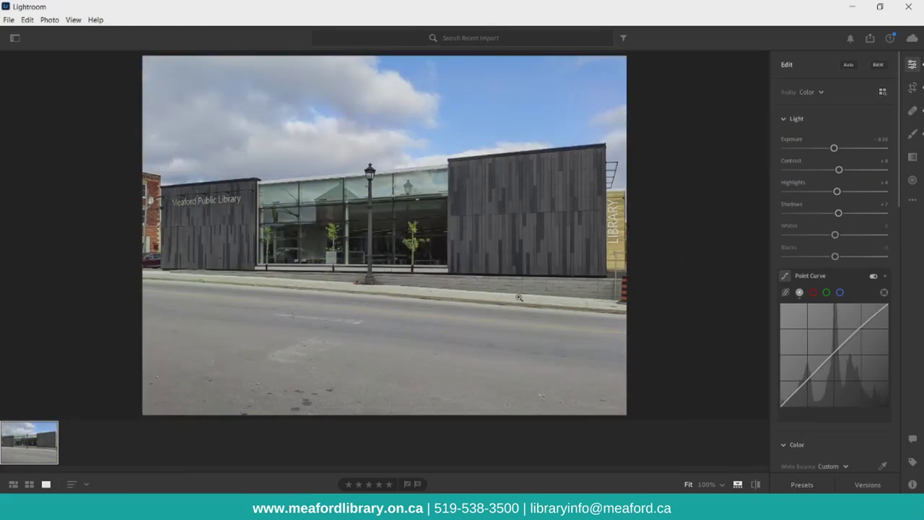
Browse the Basic, Artistic and B&W profiles and preview them on the library photo.
left_click(882, 92)
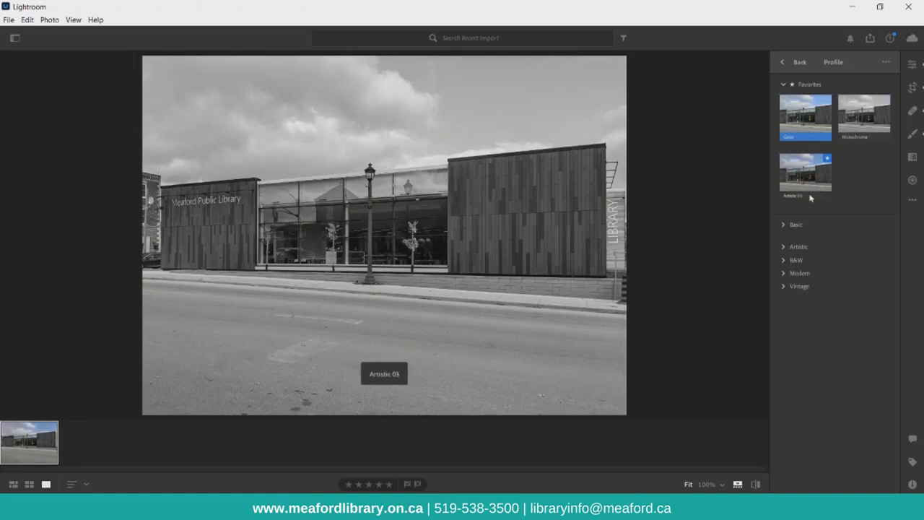
left_click(783, 224)
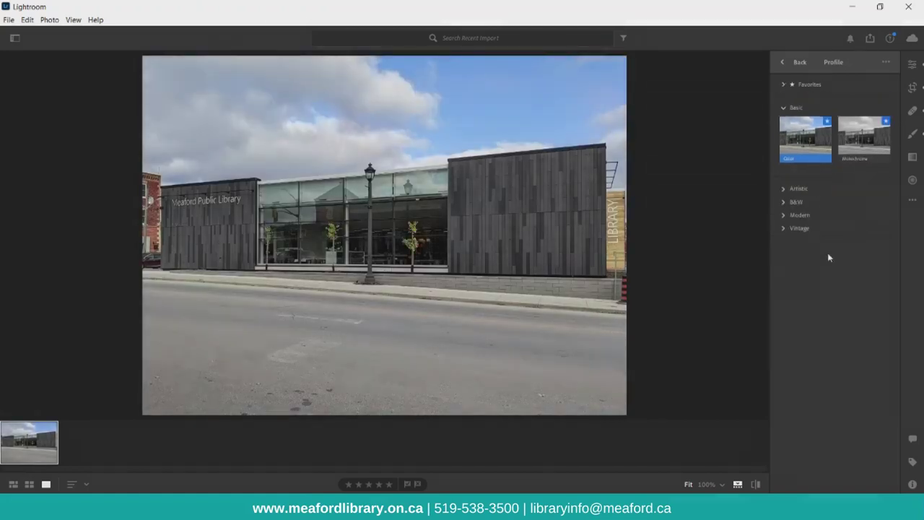
left_click(792, 189)
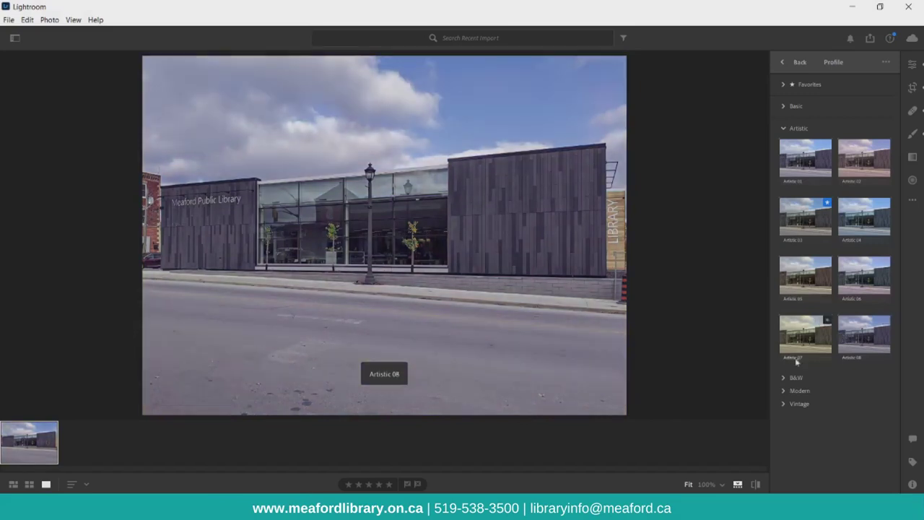
left_click(792, 378)
scroll(844, 368, "down", 3)
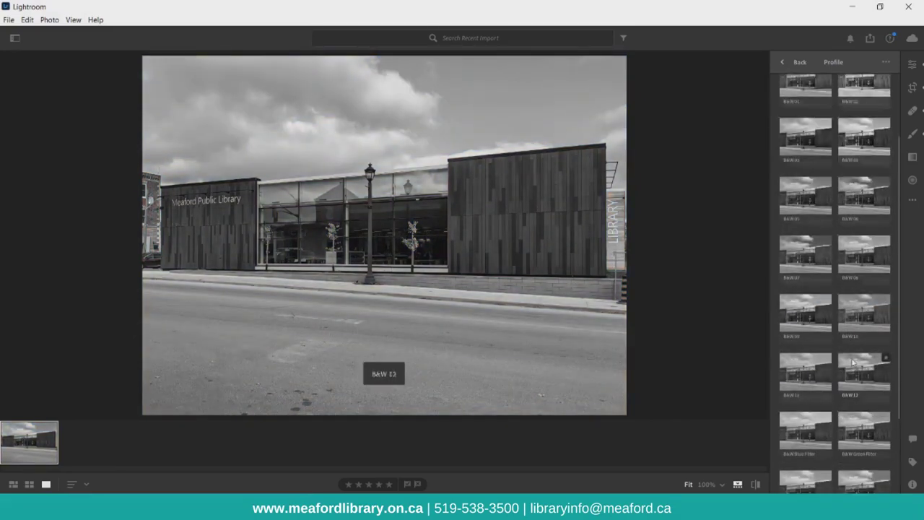
scroll(852, 362, "down", 3)
Apply the Modern 06 profile with its Amount at 113 and slightly raise the upper part of the point curve.
left_click(799, 464)
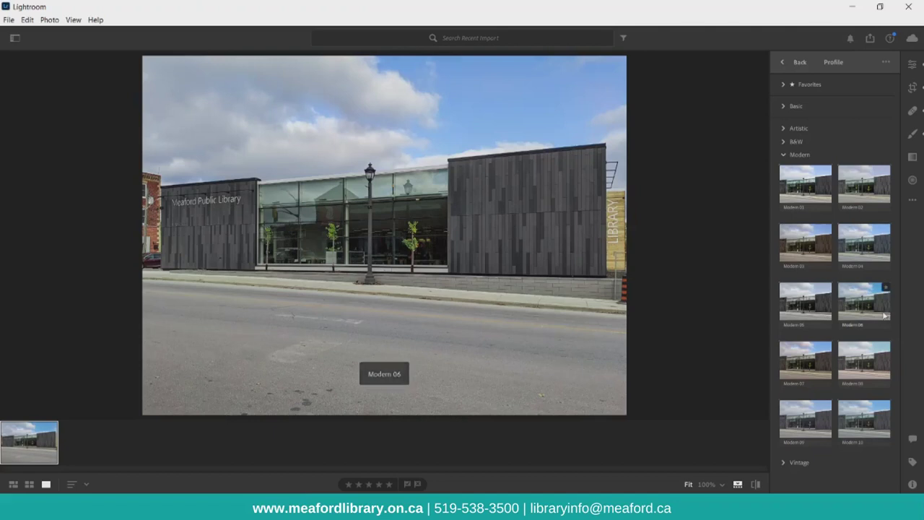
left_click(885, 316)
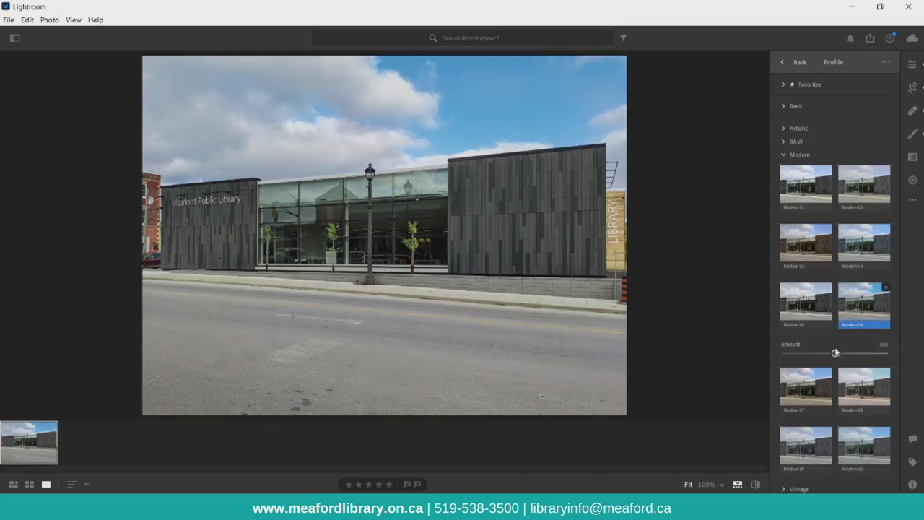
mouse_move(835, 353)
left_mouse_down()
mouse_move(885, 353)
mouse_move(784, 352)
mouse_move(781, 370)
mouse_move(830, 367)
mouse_move(843, 354)
left_mouse_up()
left_click(783, 62)
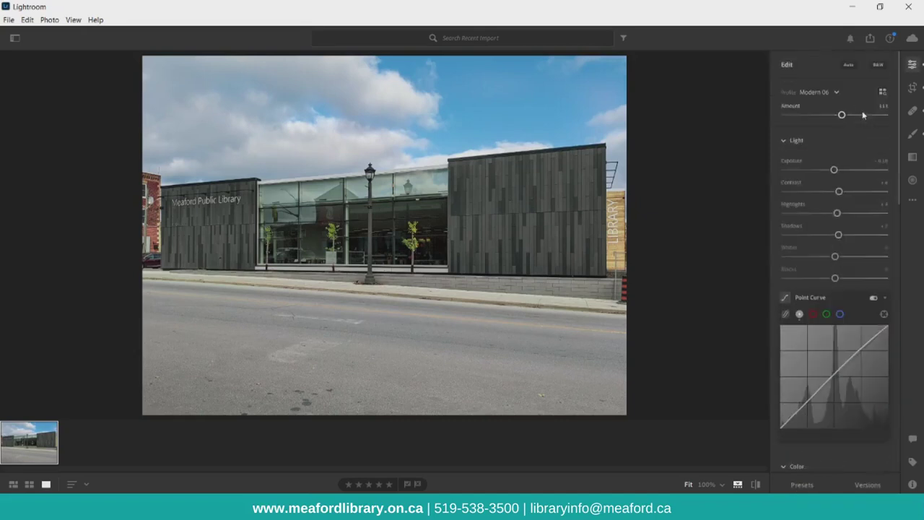
left_click_drag(858, 359, 856, 356)
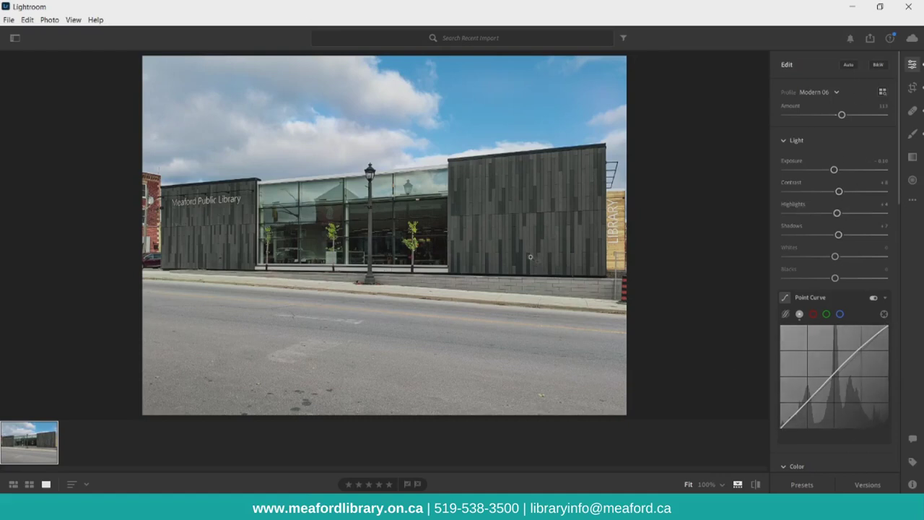
Export the library photo as a full-size JPG at 100% quality to the Lightroom Saved Photos folder in Pictures.
left_click(9, 19)
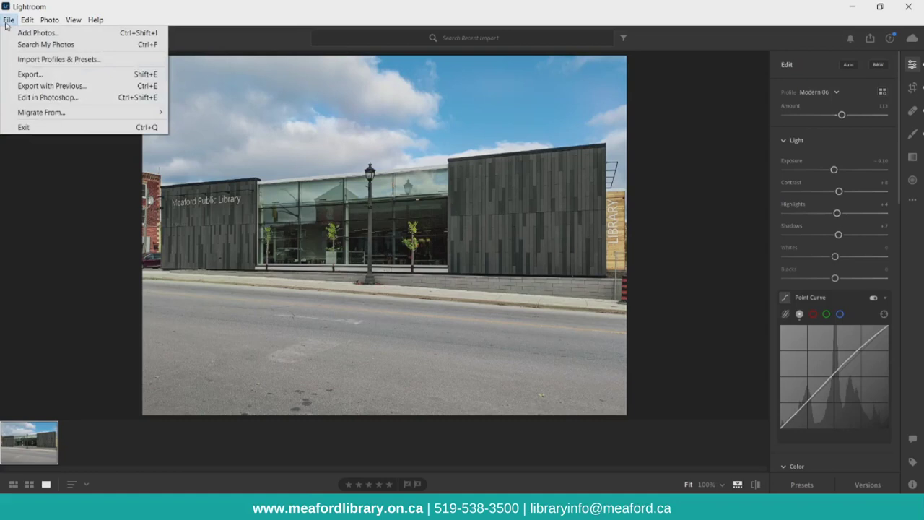
left_click(29, 75)
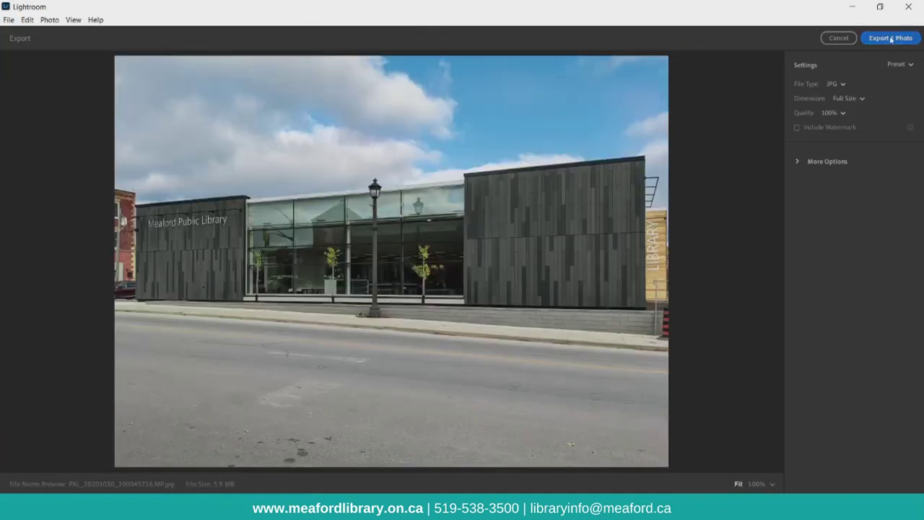
left_click(891, 39)
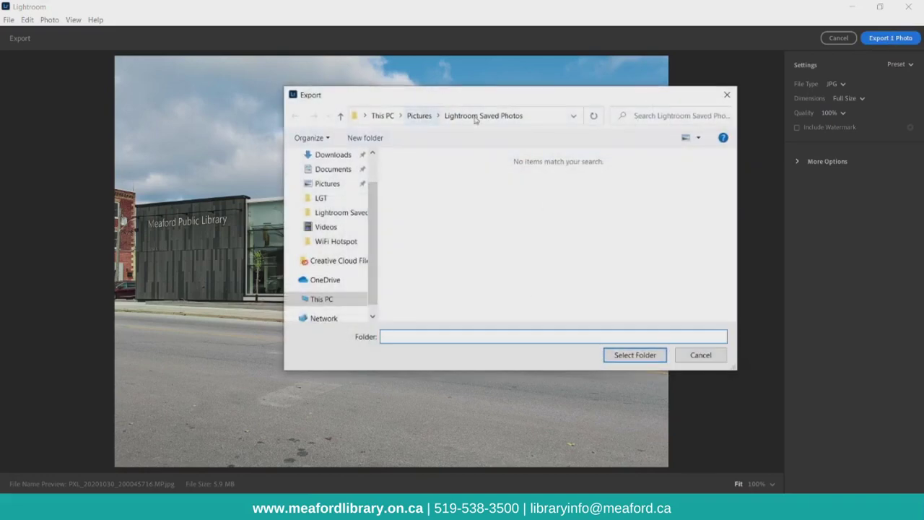
left_click(634, 355)
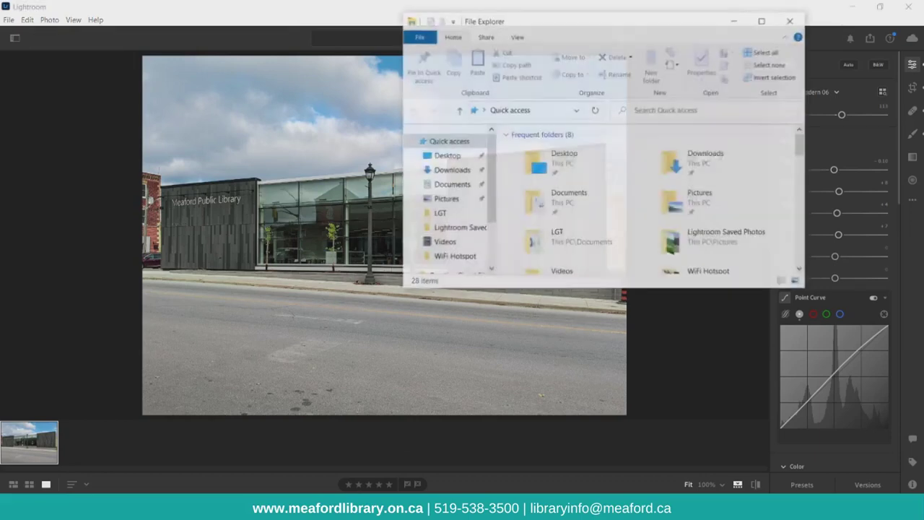
Switch to File Explorer, view the exported library photo from Lightroom Saved Photos, and return to Lightroom.
left_click(462, 205)
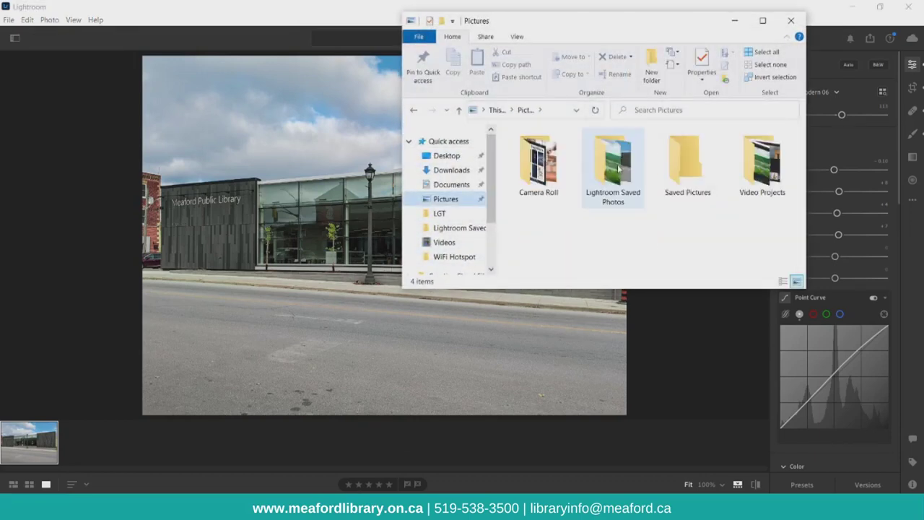
double_click(609, 160)
left_click(617, 167)
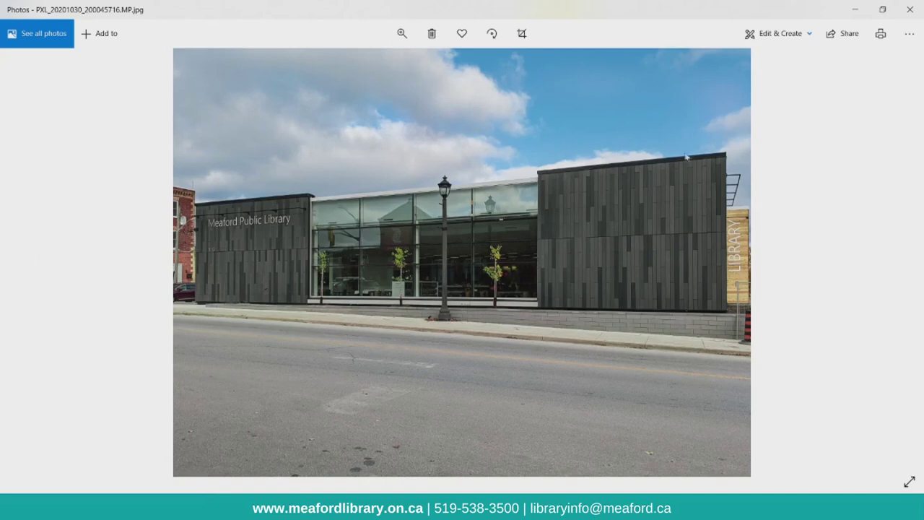
left_click(909, 10)
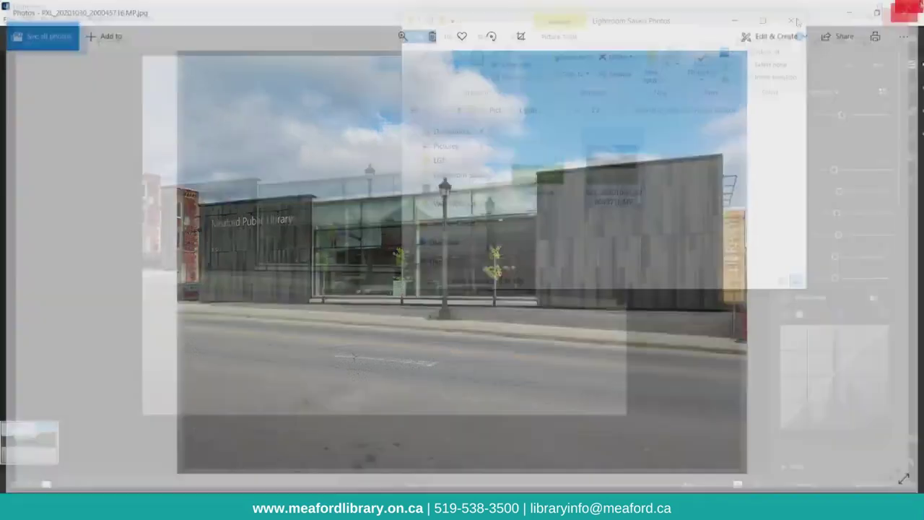
left_click(737, 21)
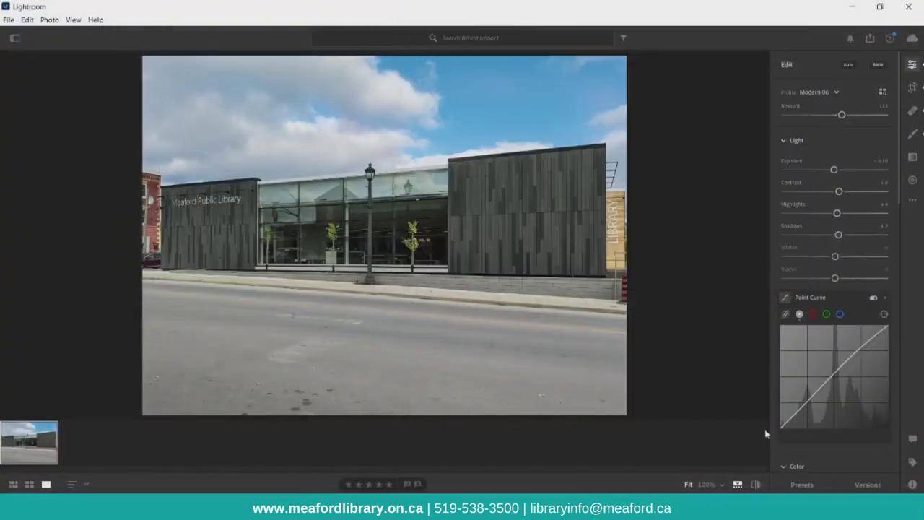
Toggle the original view of the library photo to compare it with the edited version.
left_click(756, 485)
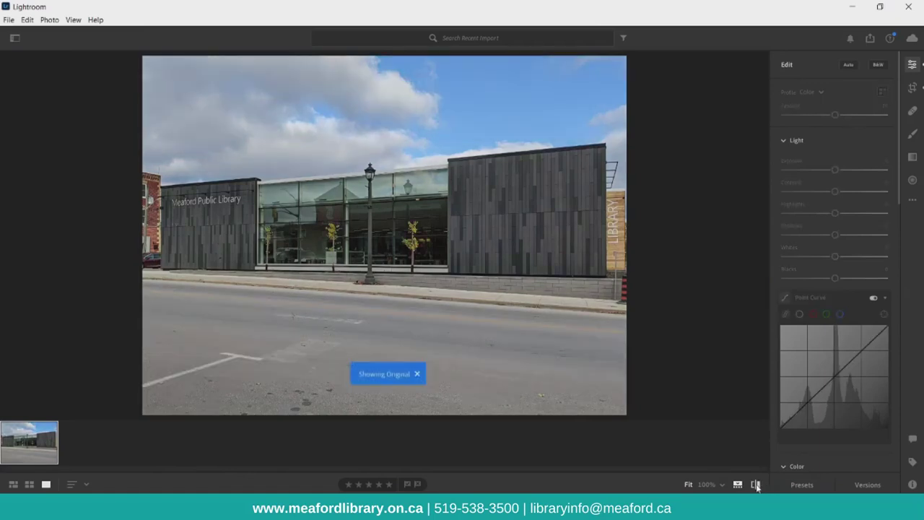
left_click(756, 485)
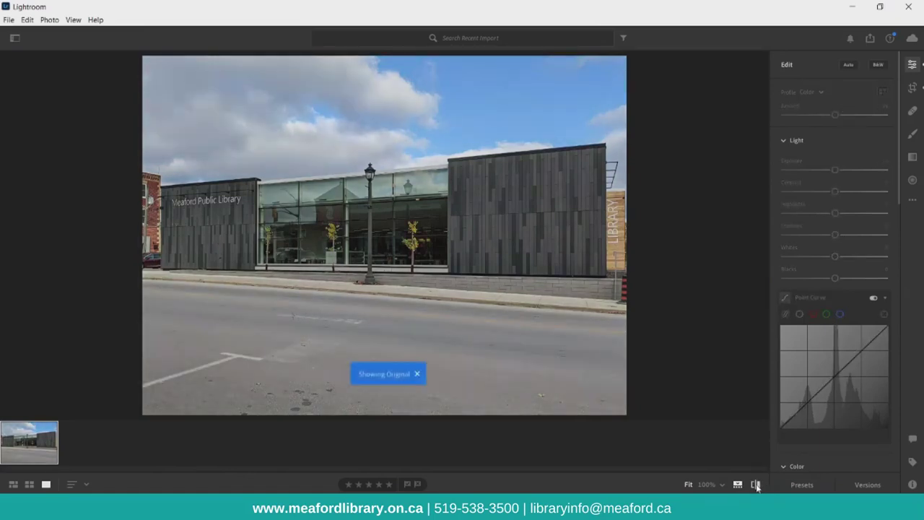